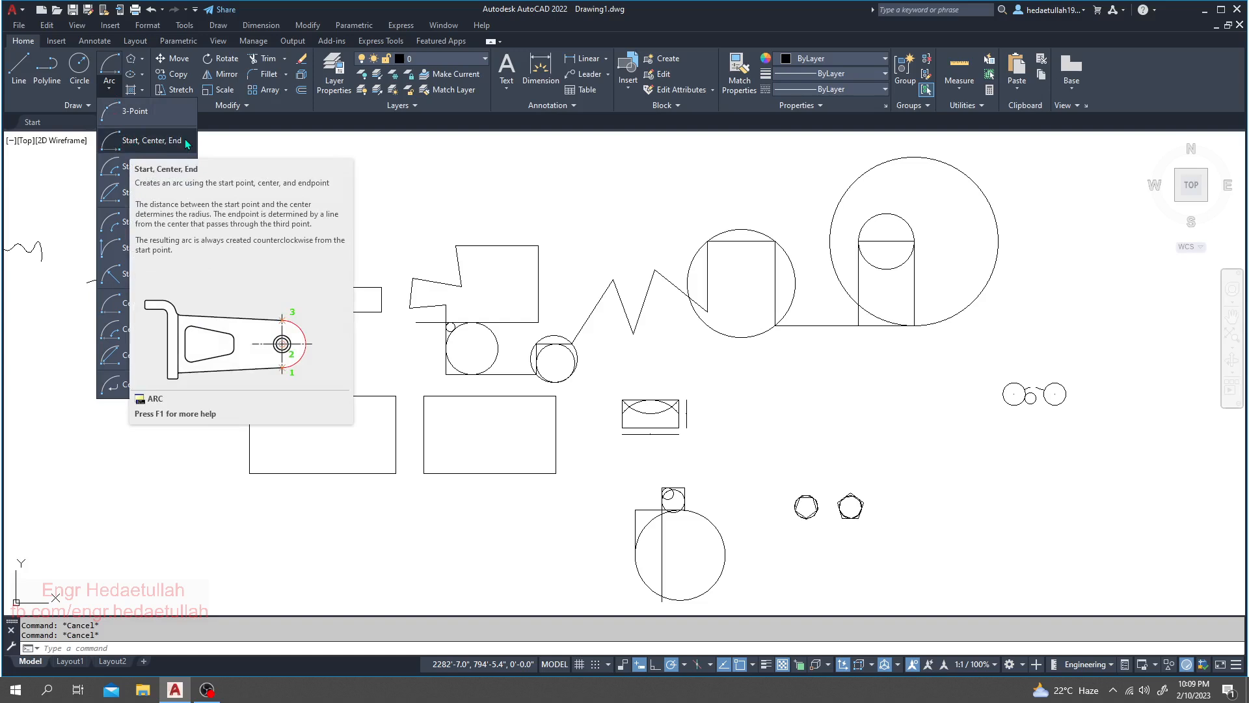
{"action": "left_click", "coordinate": [144, 142]}
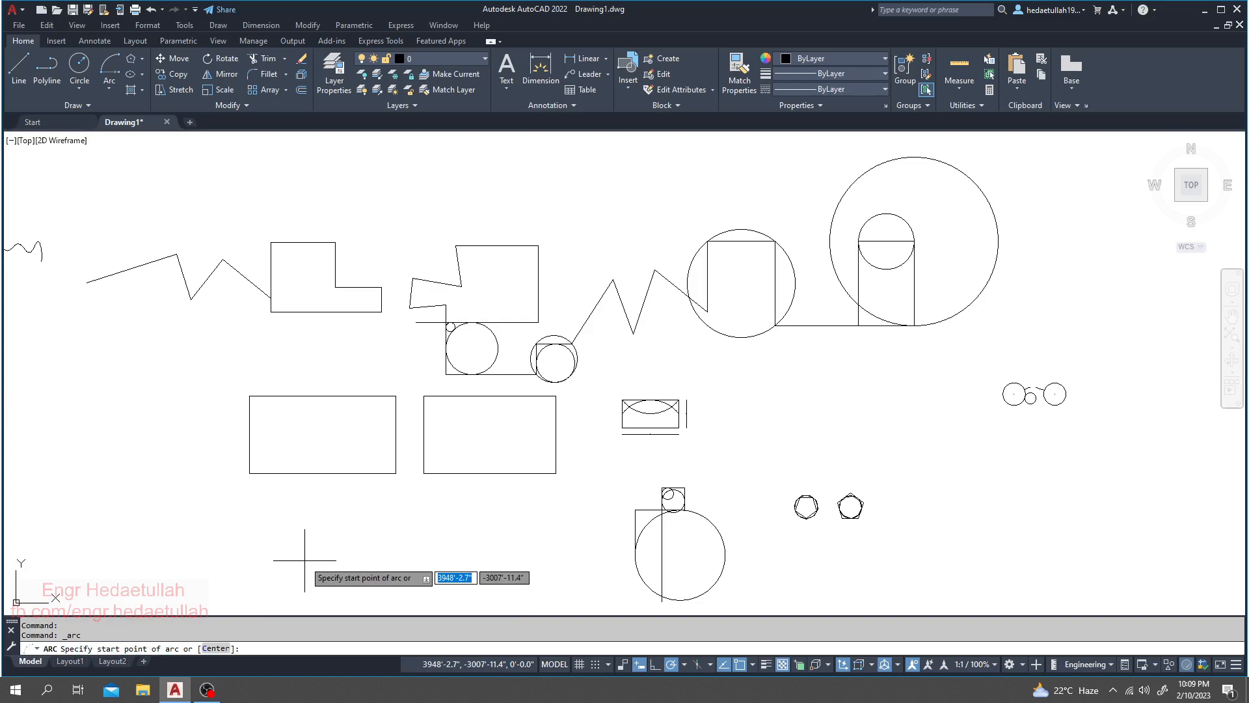
{"action": "left_click", "coordinate": [249, 396]}
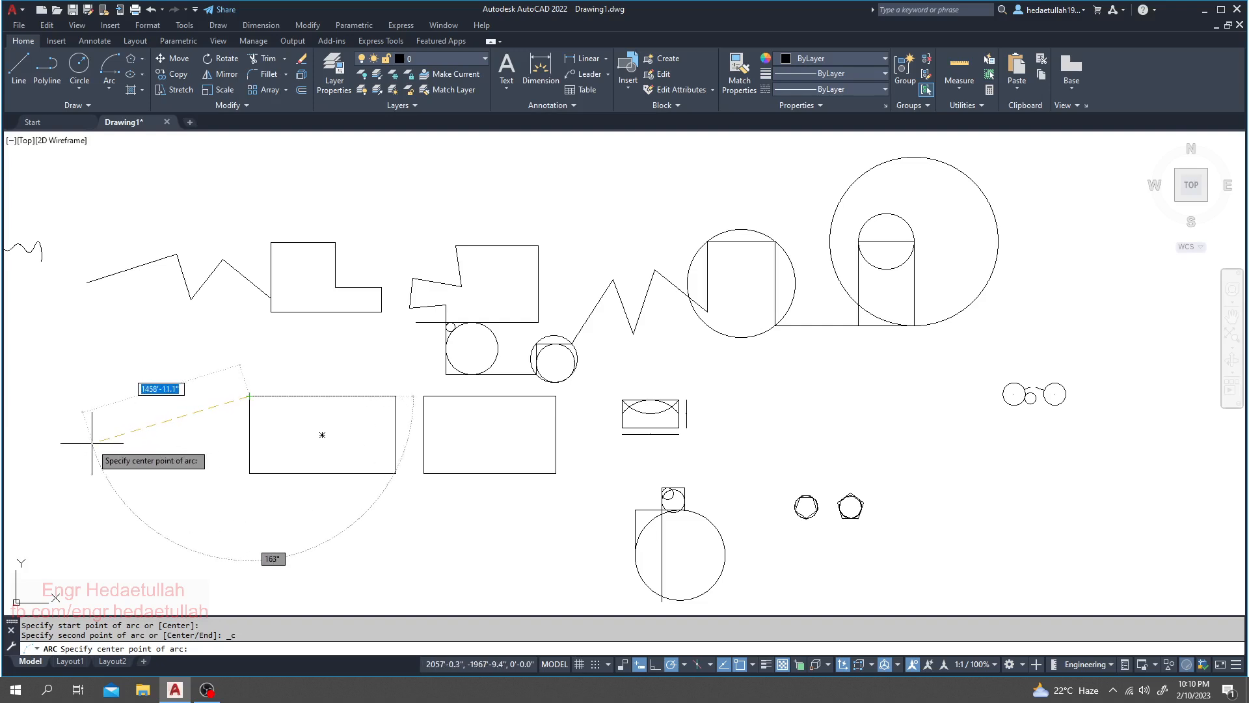
{"action": "key", "text": "Escape"}
{"action": "key", "text": "Escape"}
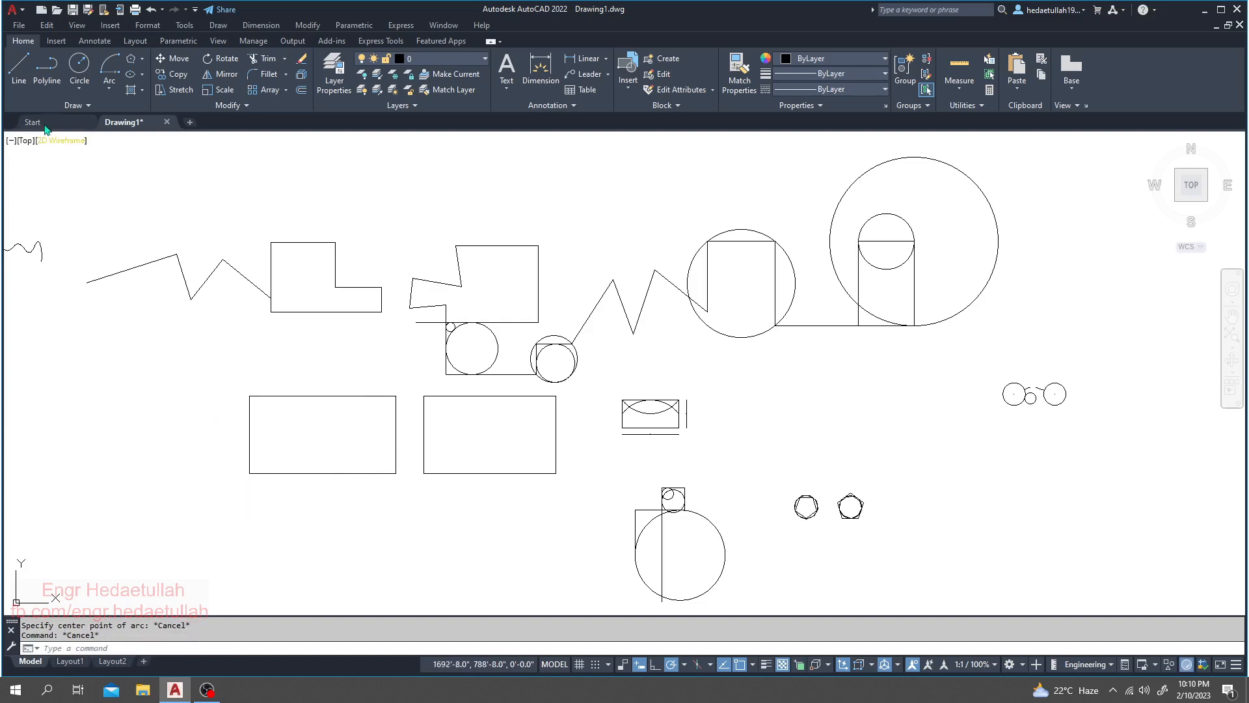
Draw a horizontal line from the midpoint of the left rectangle's left edge outward to the left, somewhat longer than the rectangle.
{"action": "left_click", "coordinate": [19, 66]}
{"action": "left_click", "coordinate": [249, 434]}
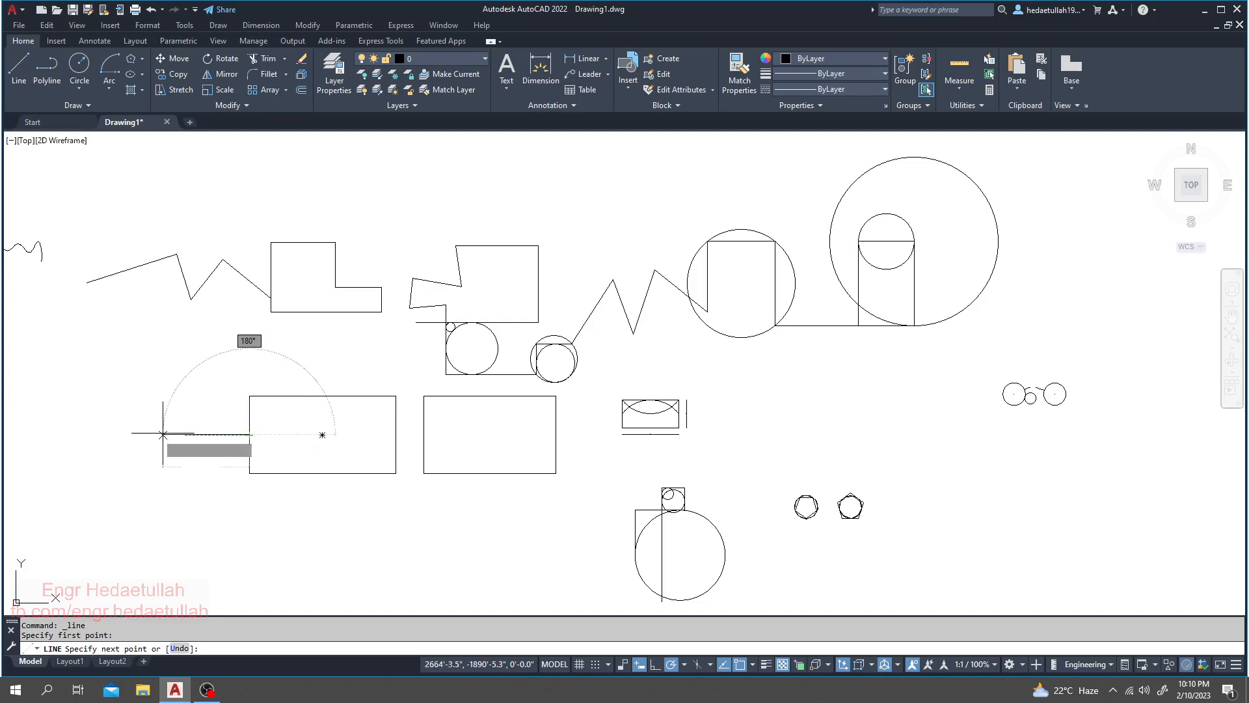
{"action": "left_click", "coordinate": [58, 434]}
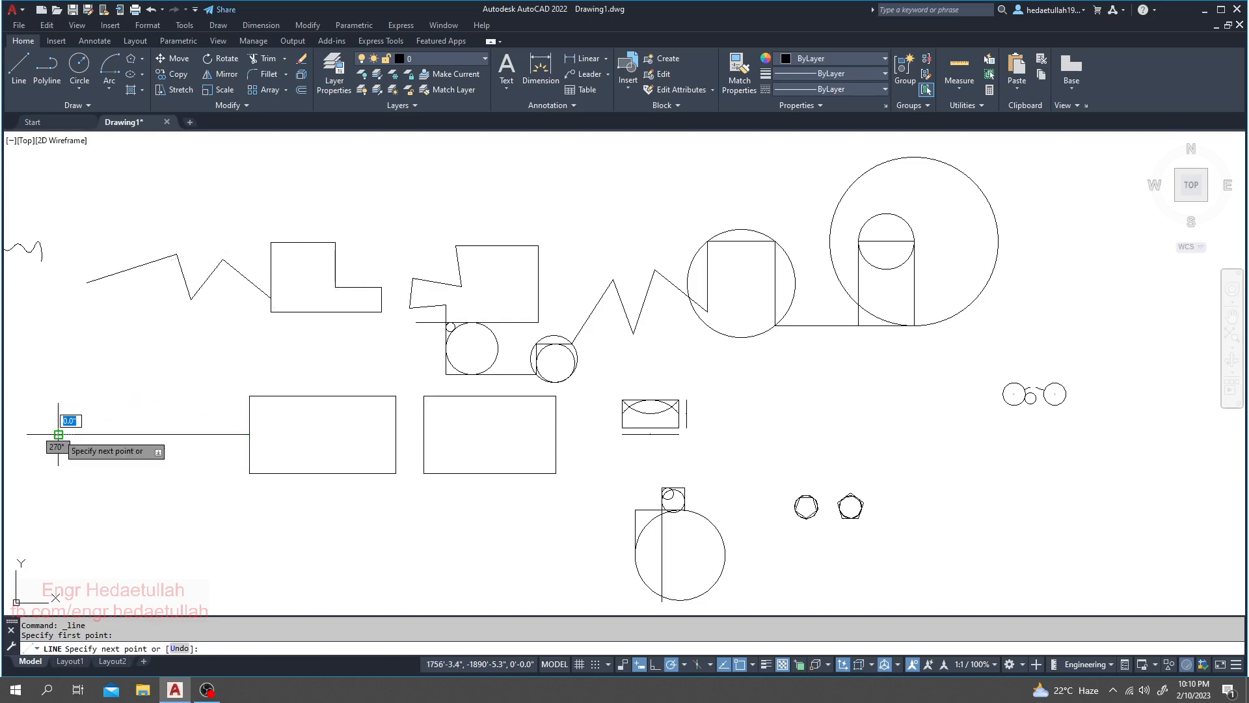
{"action": "middle_click_drag", "start_coordinate": [58, 434], "coordinate": [125, 432]}
{"action": "key", "text": "Escape"}
{"action": "key", "text": "Escape"}
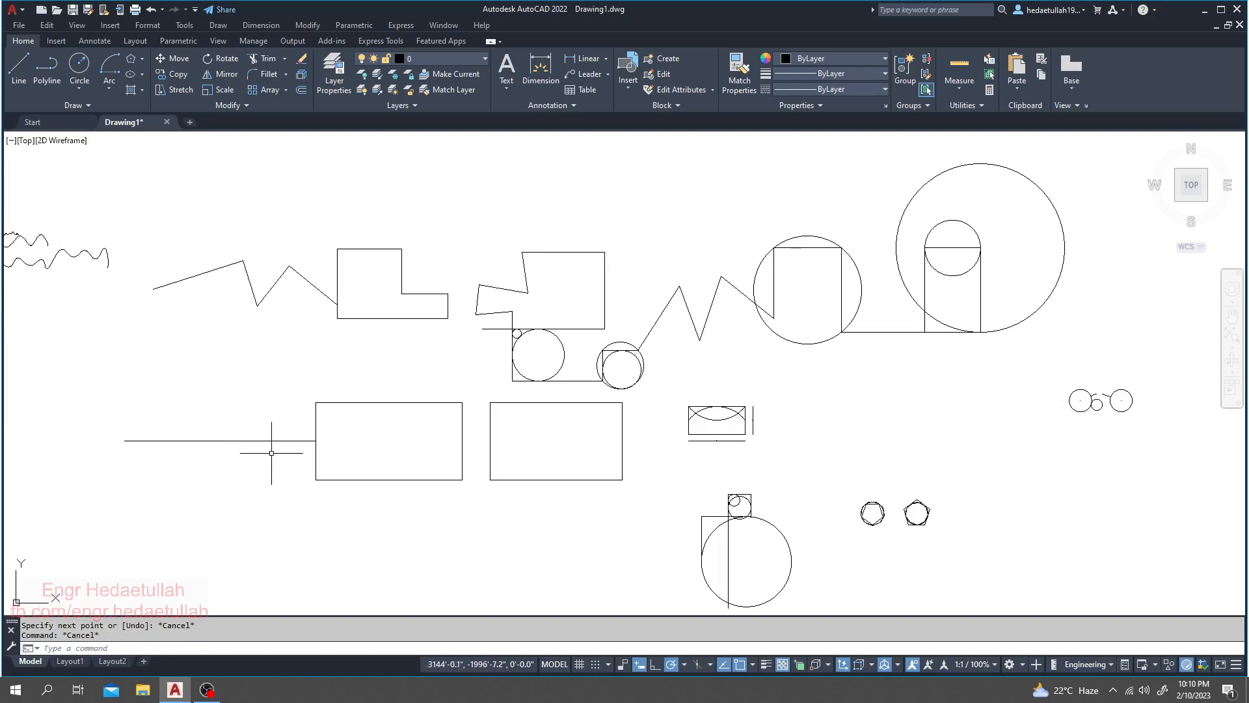
{"action": "scroll", "coordinate": [222, 458], "scroll_direction": "up", "scroll_amount": 2}
{"action": "scroll", "coordinate": [347, 405], "scroll_direction": "down", "scroll_amount": 2}
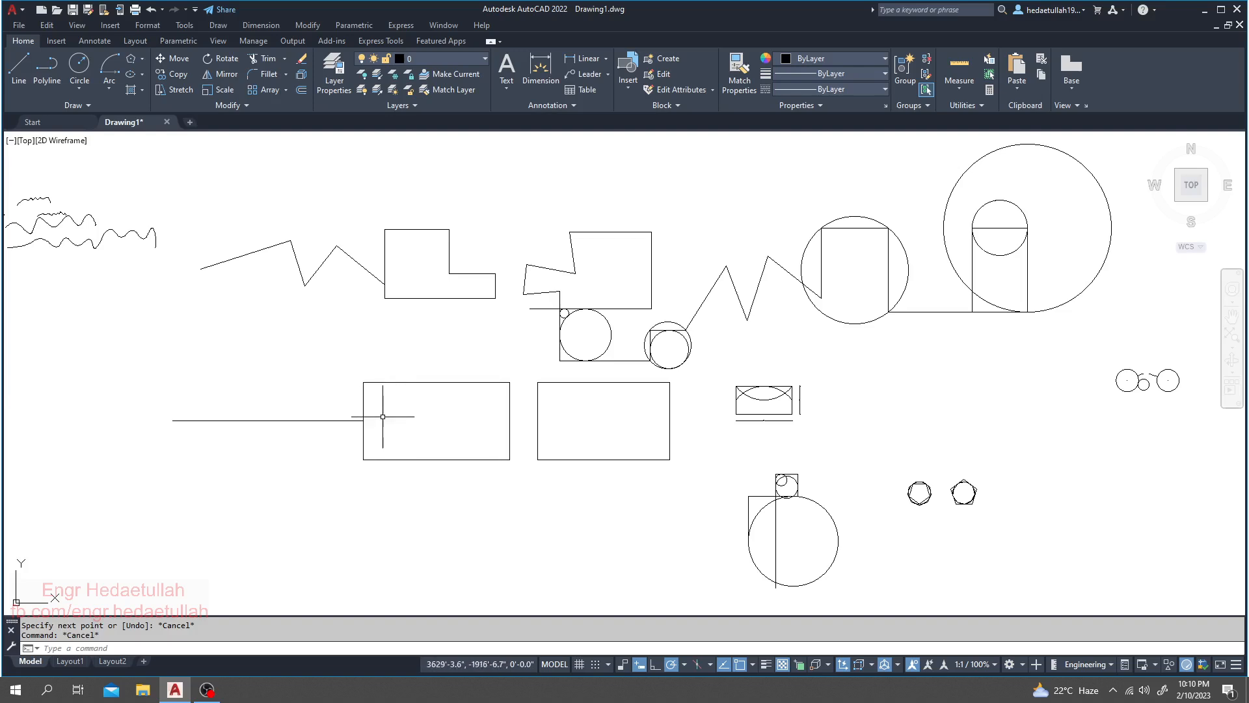
Draw a Start, Center, End arc from the left rectangle's upper-left corner, centred on the line's free end, to its lower-left corner.
{"action": "left_click", "coordinate": [109, 88]}
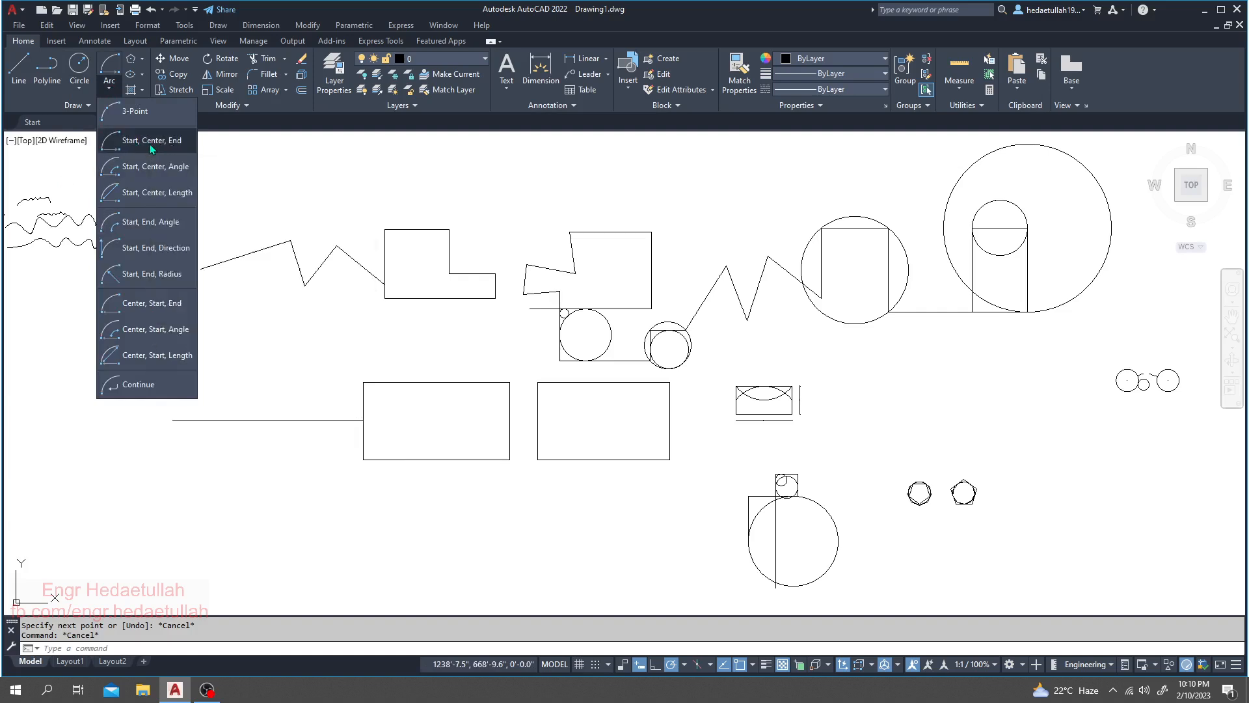
{"action": "left_click", "coordinate": [173, 149]}
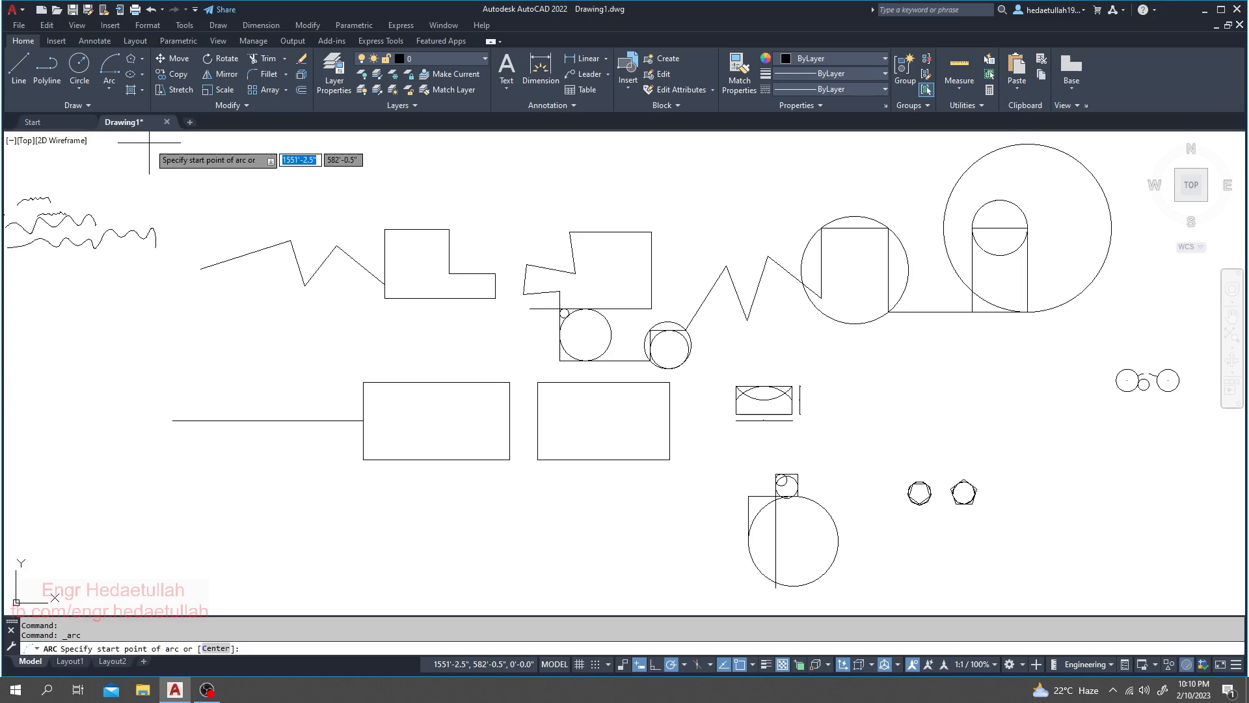
{"action": "left_click", "coordinate": [363, 382]}
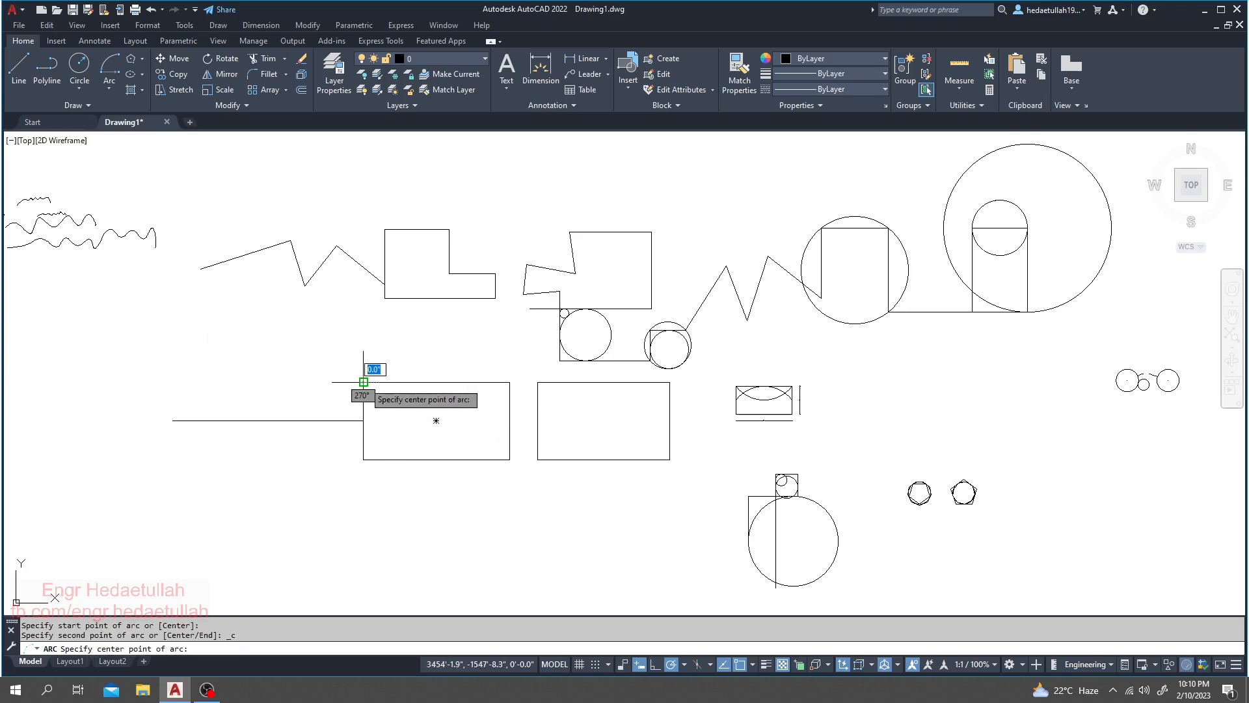
{"action": "left_click", "coordinate": [172, 420]}
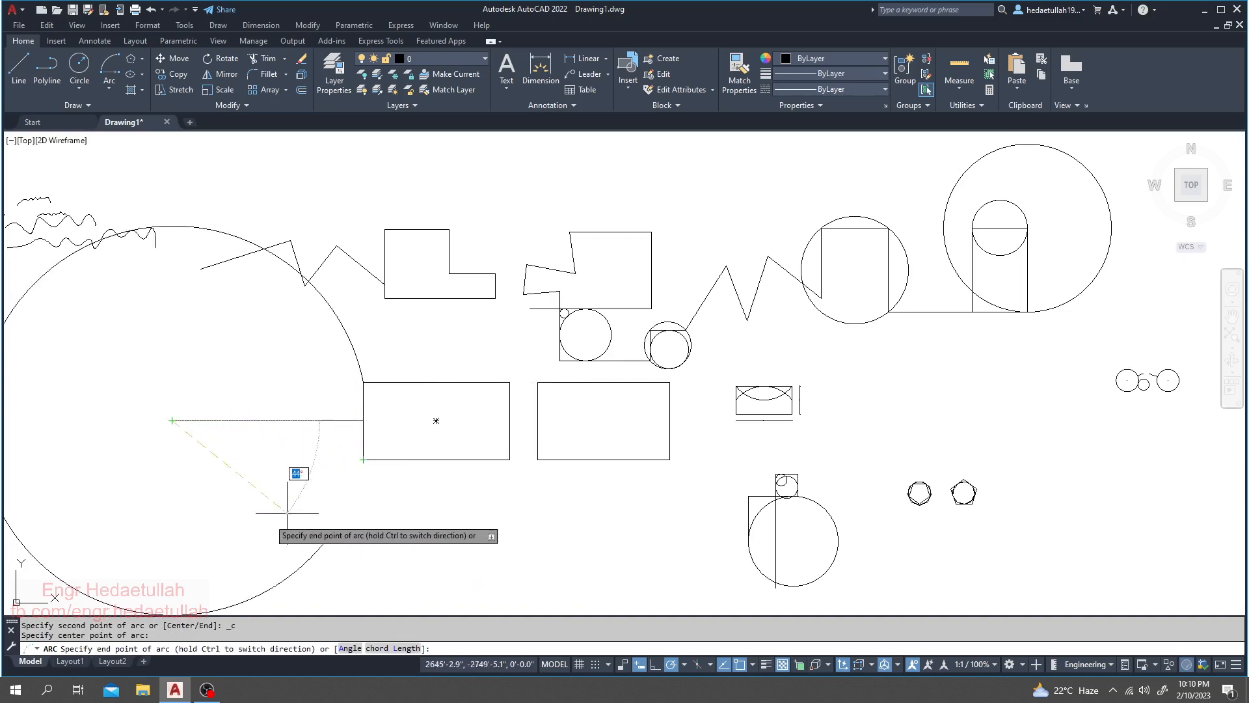
{"action": "scroll", "coordinate": [363, 459], "scroll_direction": "down", "scroll_amount": 2}
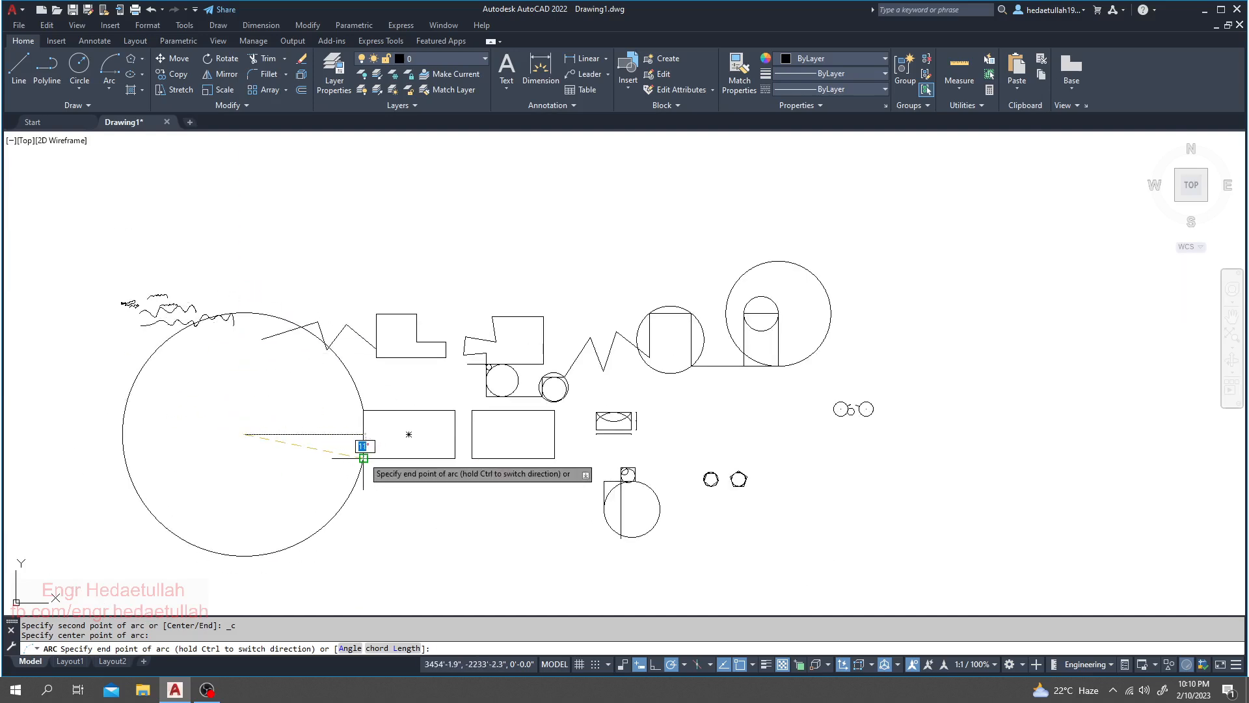
{"action": "scroll", "coordinate": [371, 427], "scroll_direction": "up", "scroll_amount": 2}
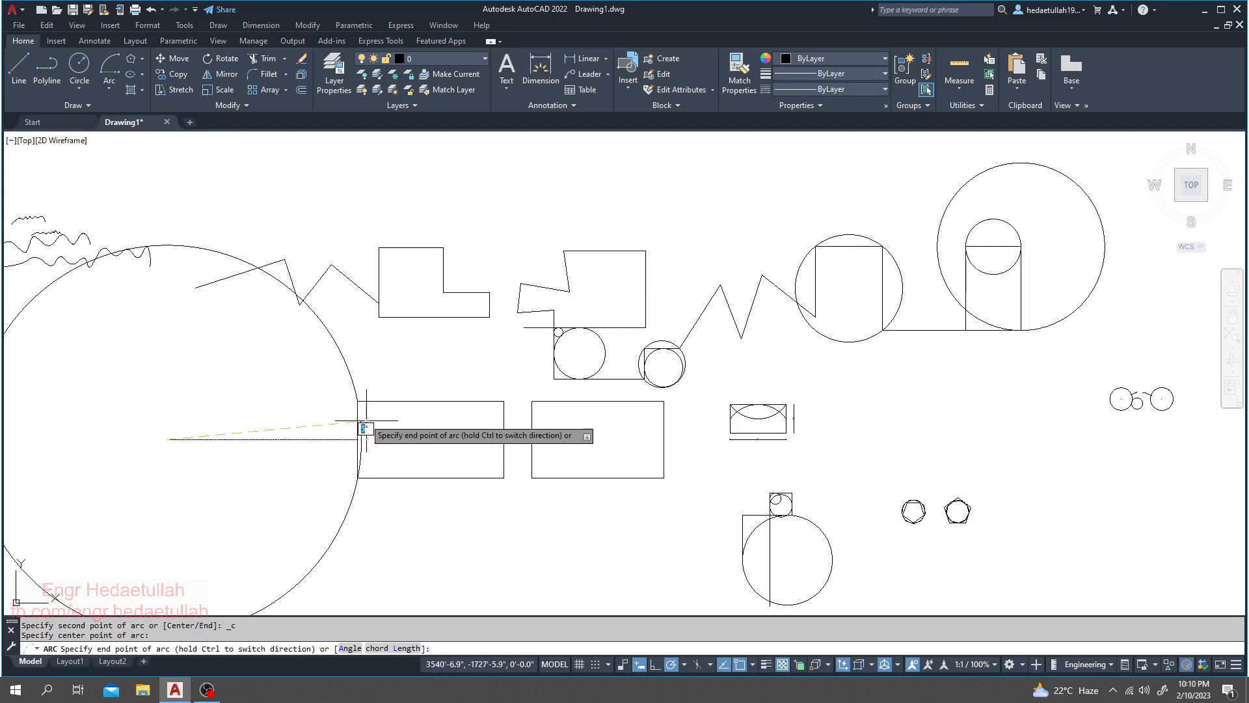
{"action": "left_click", "coordinate": [357, 477]}
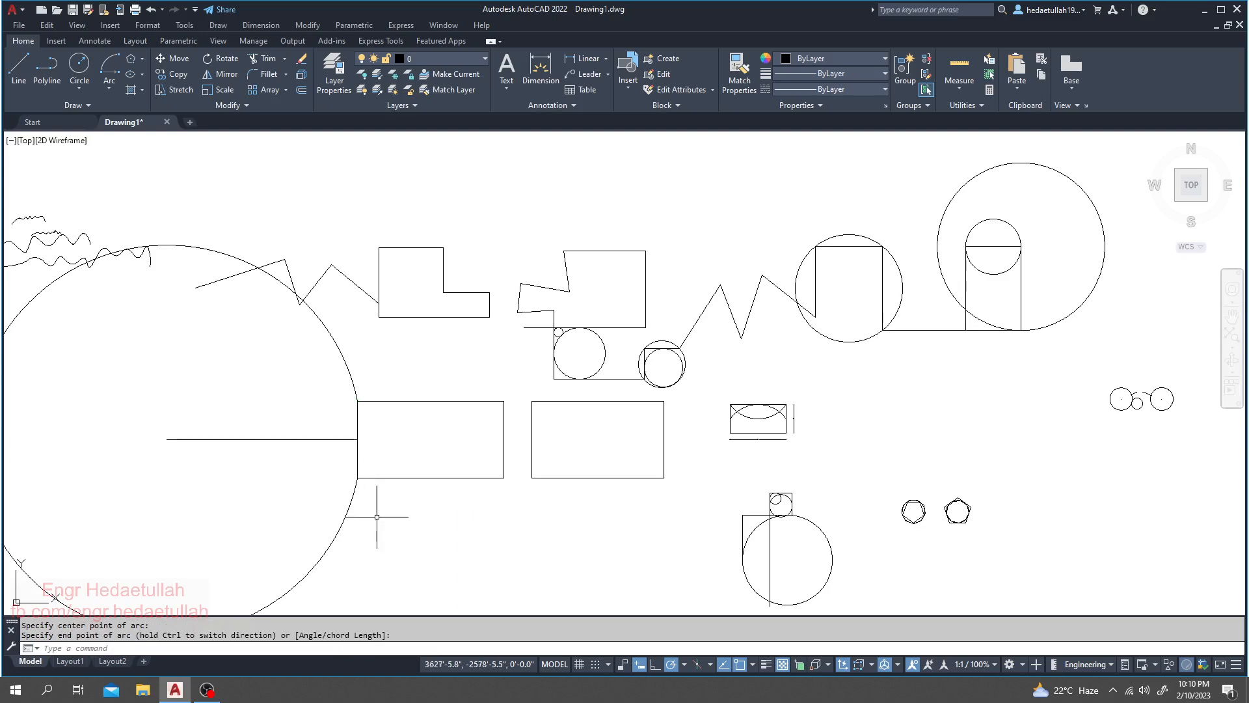
Stretch the large arc's midpoint along the horizontal axis into the left rectangle, giving a radius of about 462'.
{"action": "scroll", "coordinate": [397, 514], "scroll_direction": "down", "scroll_amount": 3}
{"action": "middle_click_drag", "start_coordinate": [427, 523], "coordinate": [447, 519]}
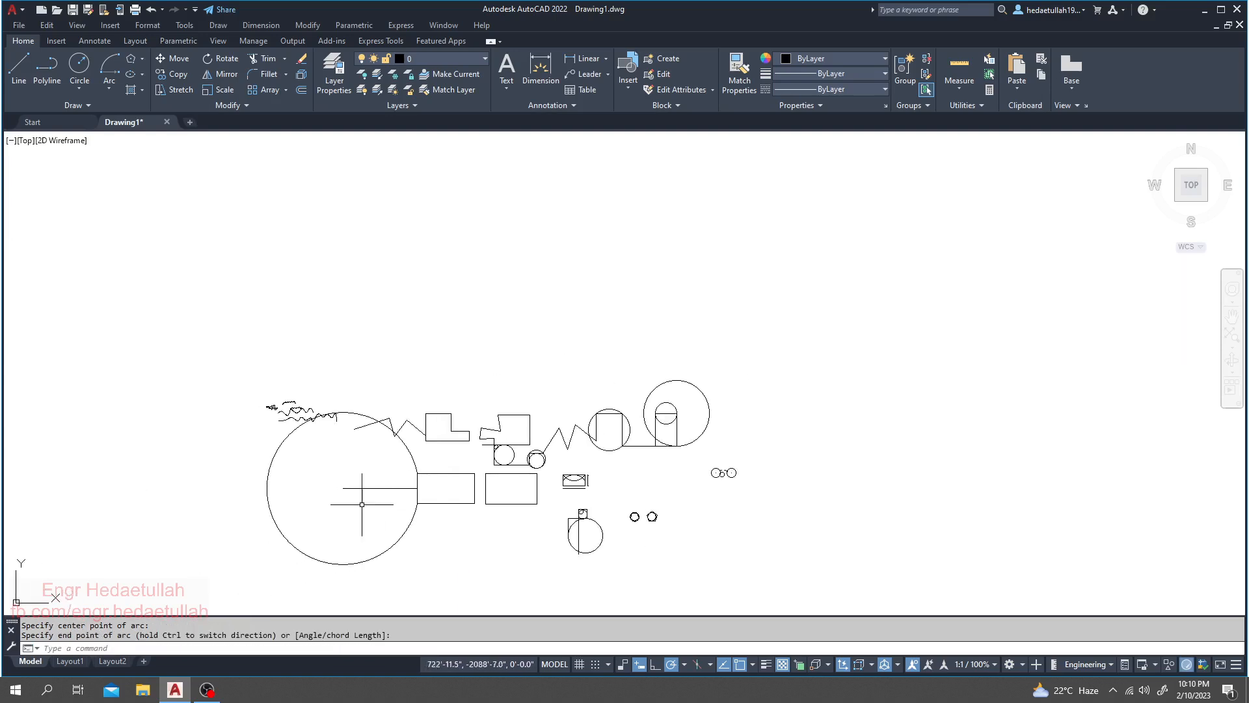
{"action": "left_click", "coordinate": [267, 488]}
{"action": "scroll", "coordinate": [274, 507], "scroll_direction": "up", "scroll_amount": 2}
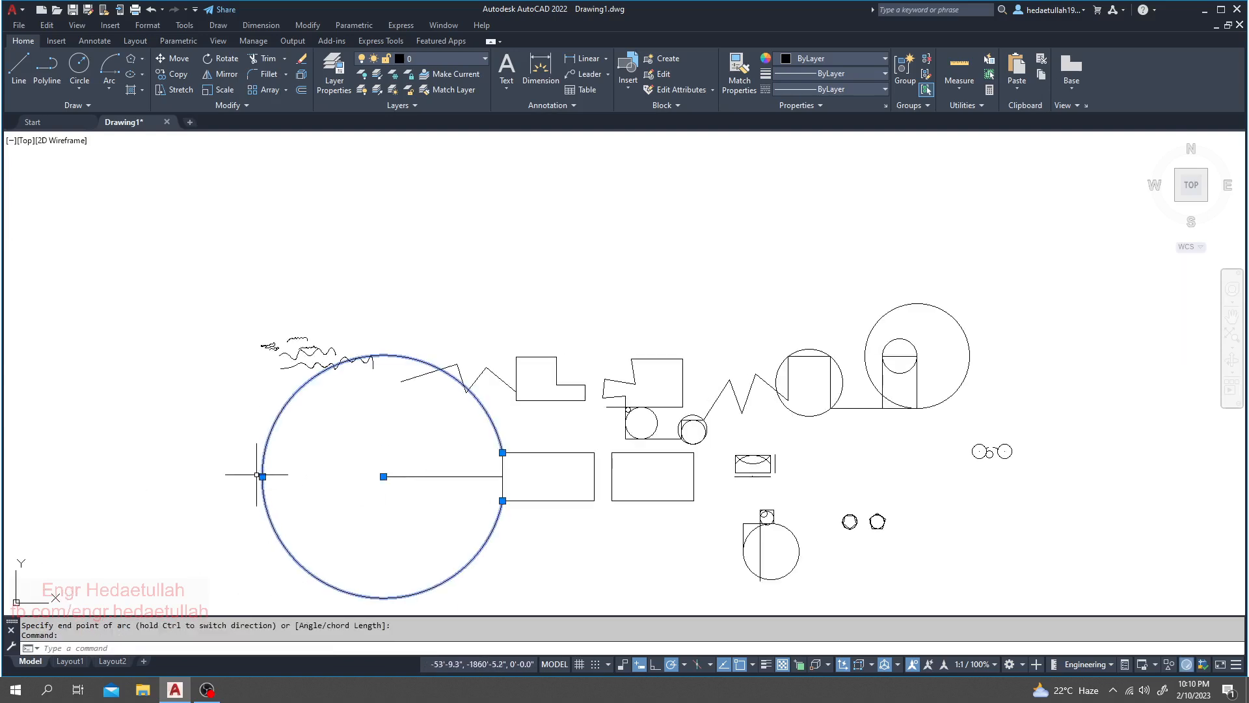
{"action": "left_click", "coordinate": [262, 476]}
{"action": "scroll", "coordinate": [527, 477], "scroll_direction": "up", "scroll_amount": 3}
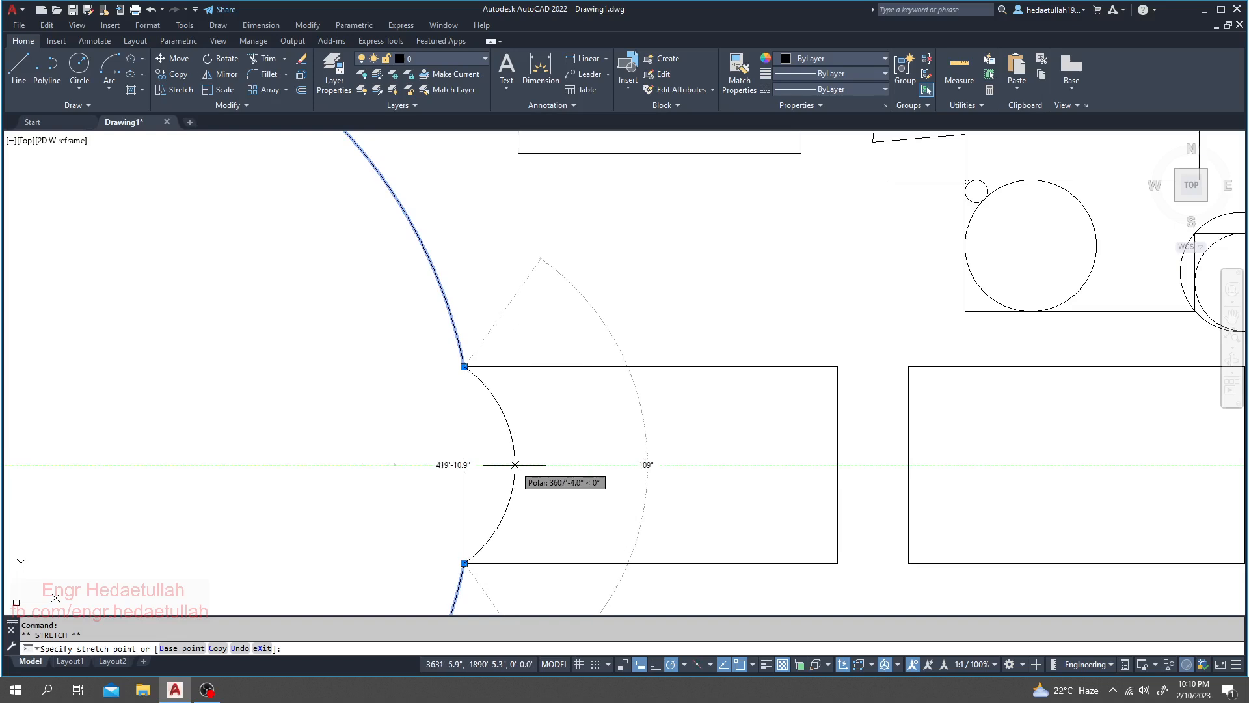
{"action": "scroll", "coordinate": [509, 465], "scroll_direction": "down", "scroll_amount": 4}
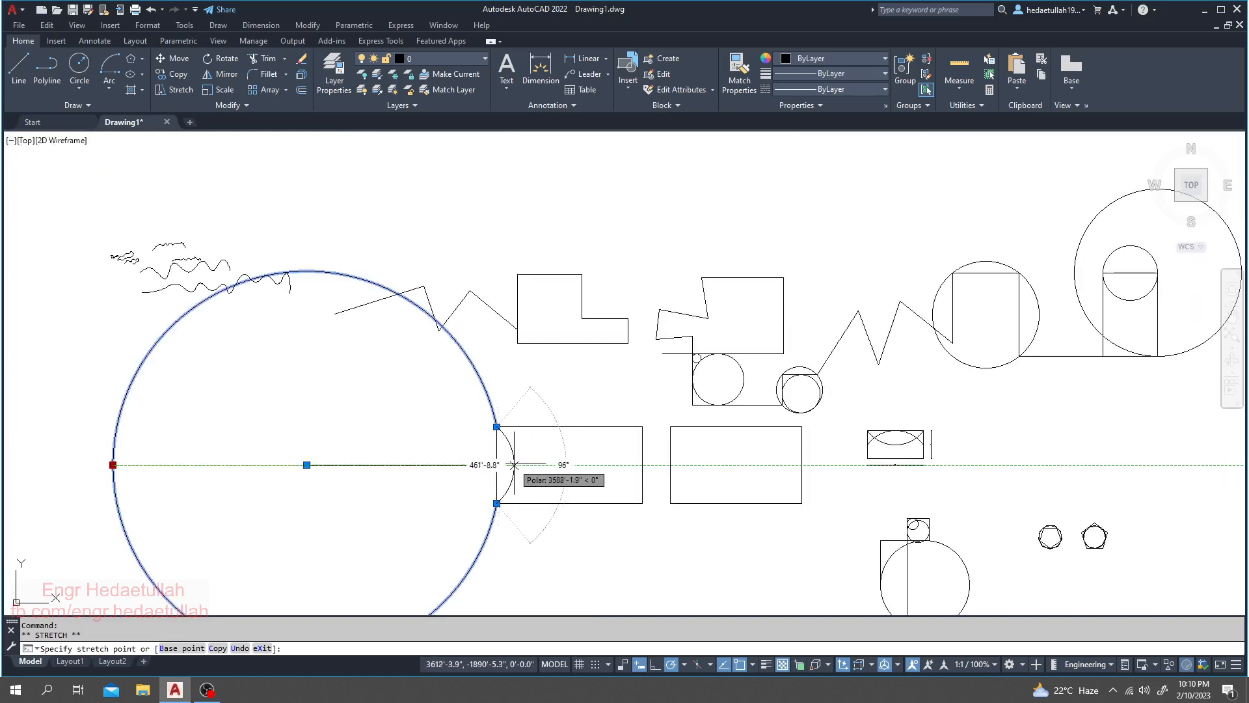
{"action": "left_click", "coordinate": [513, 464]}
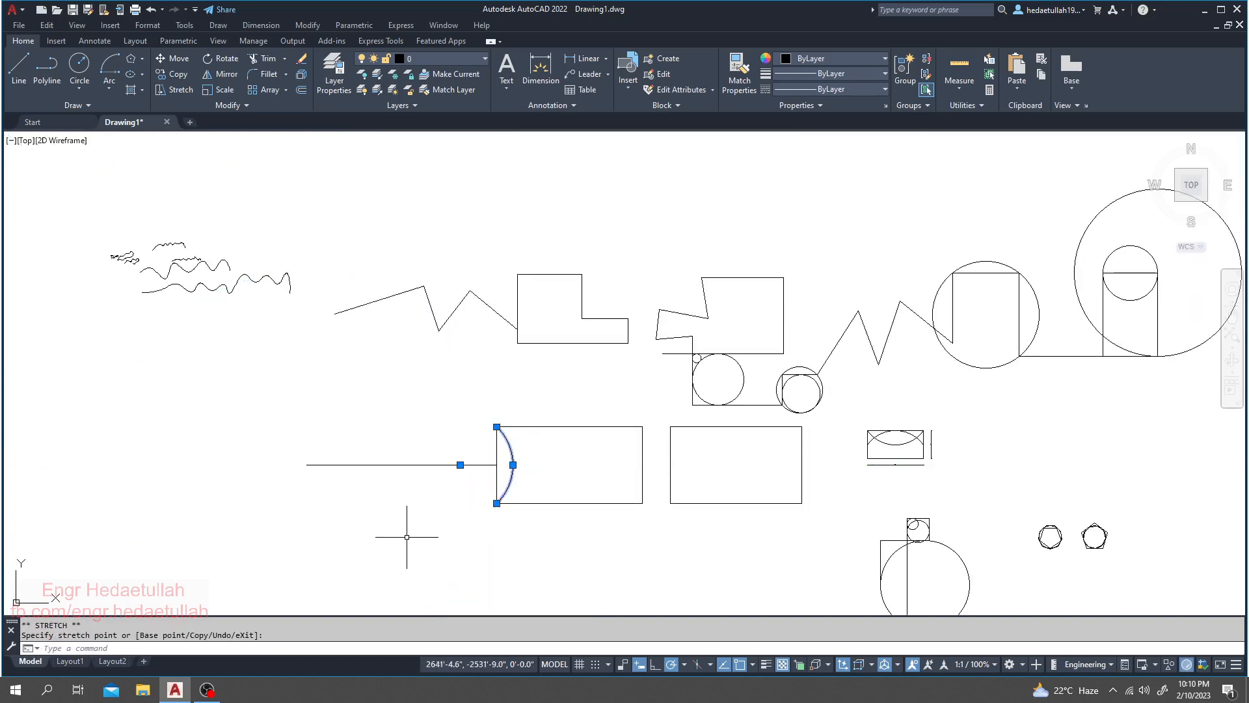
{"action": "key", "text": "Escape"}
Make an in-place copy of the small arc inside the left rectangle with a multiple stretch from its centre grip.
{"action": "left_click", "coordinate": [508, 469]}
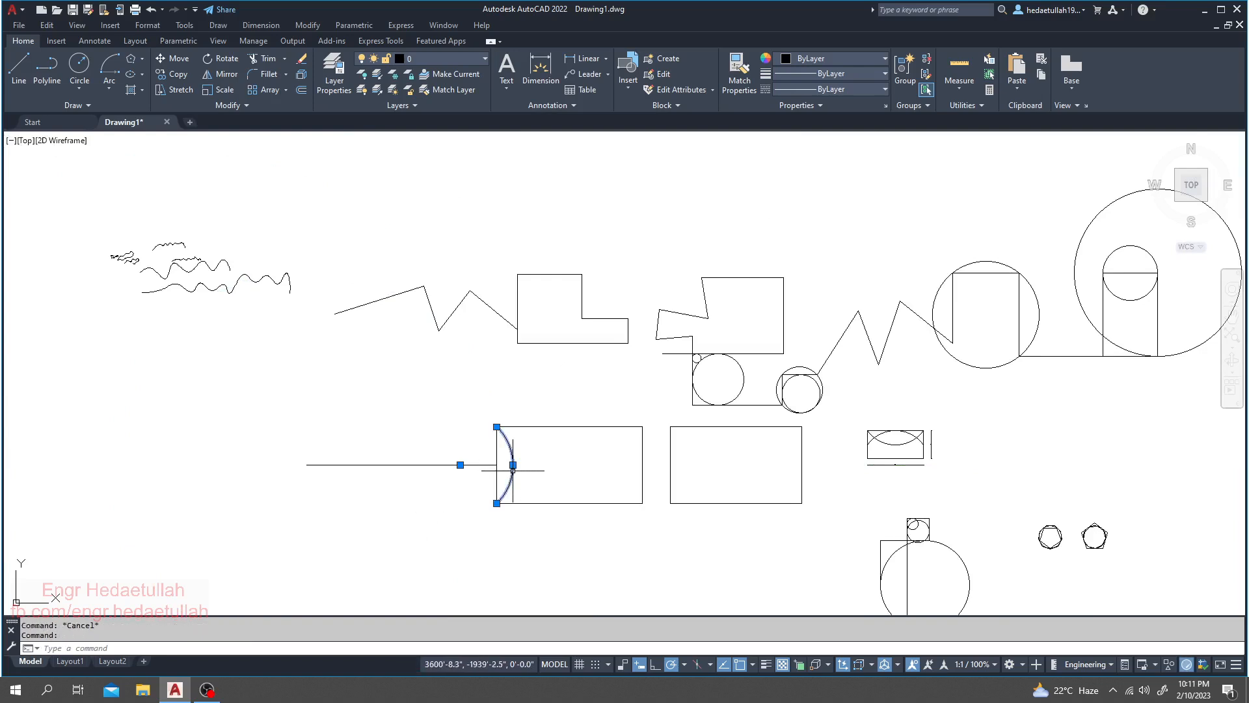
{"action": "scroll", "coordinate": [508, 469], "scroll_direction": "up", "scroll_amount": 2}
{"action": "middle_click_drag", "start_coordinate": [439, 519], "coordinate": [535, 517]}
{"action": "left_click", "coordinate": [524, 458]}
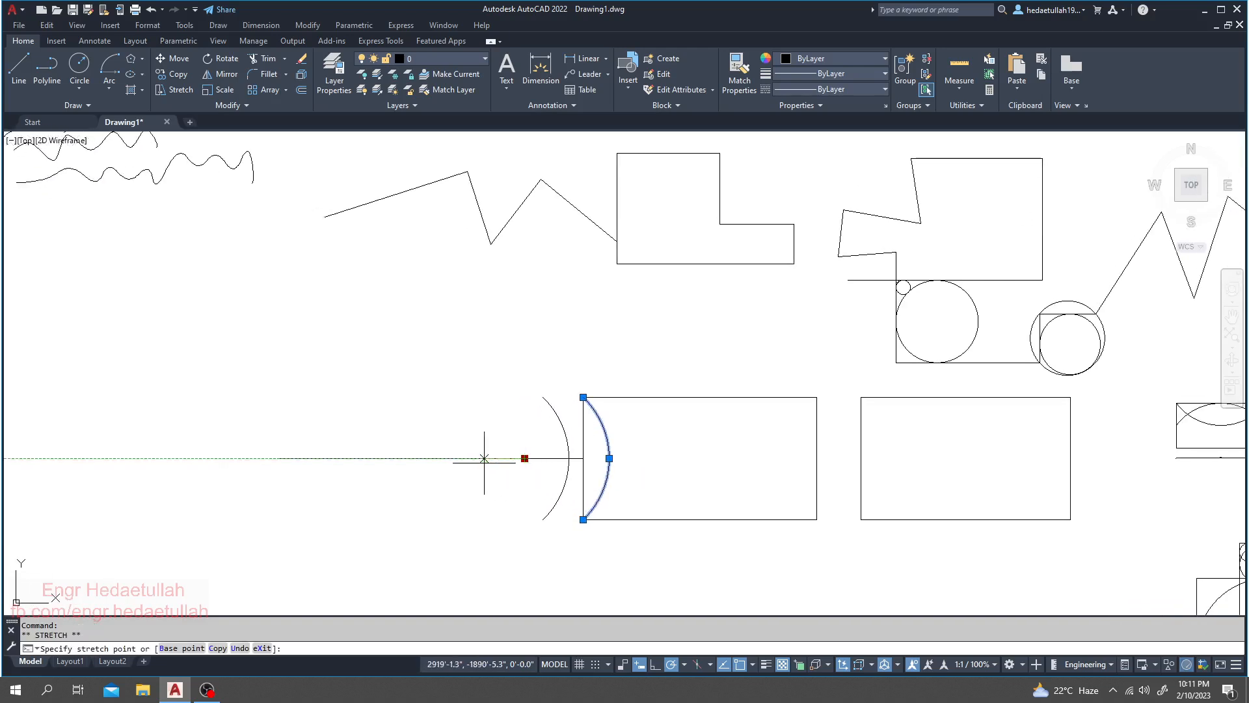
{"action": "left_click", "coordinate": [525, 458], "text": "ctrl"}
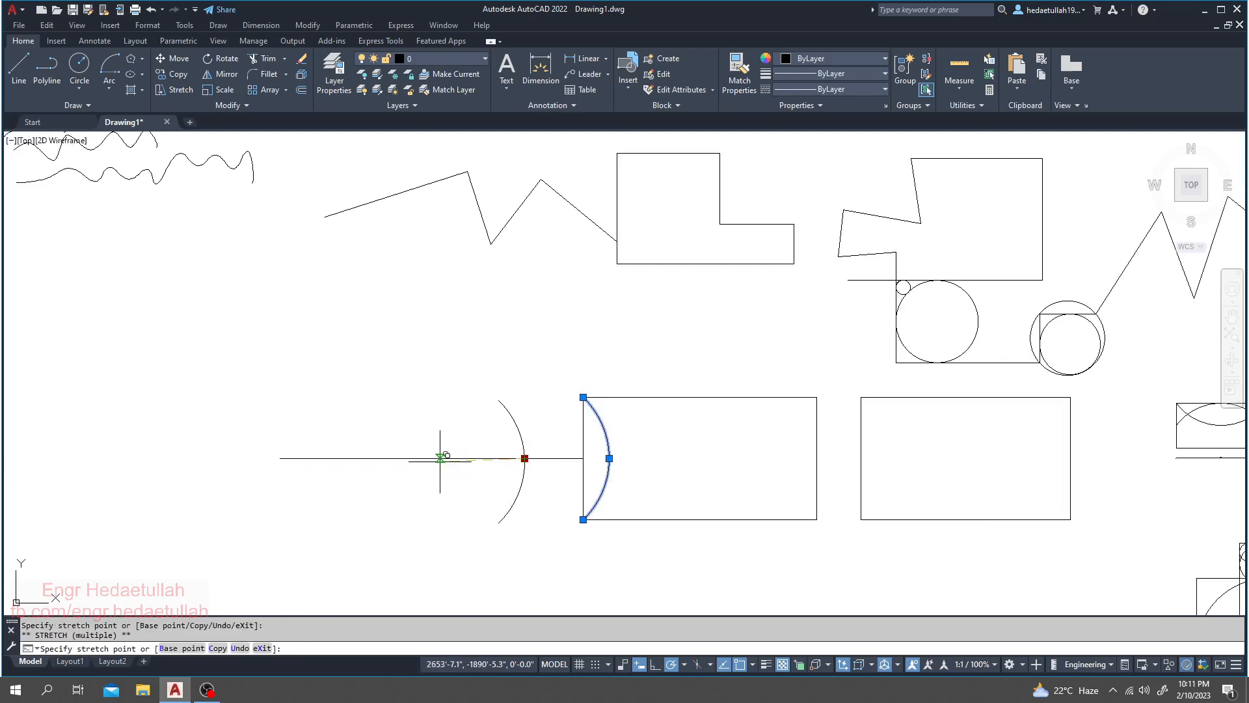
{"action": "key", "text": "Escape"}
{"action": "middle_click_drag", "start_coordinate": [497, 482], "coordinate": [491, 482]}
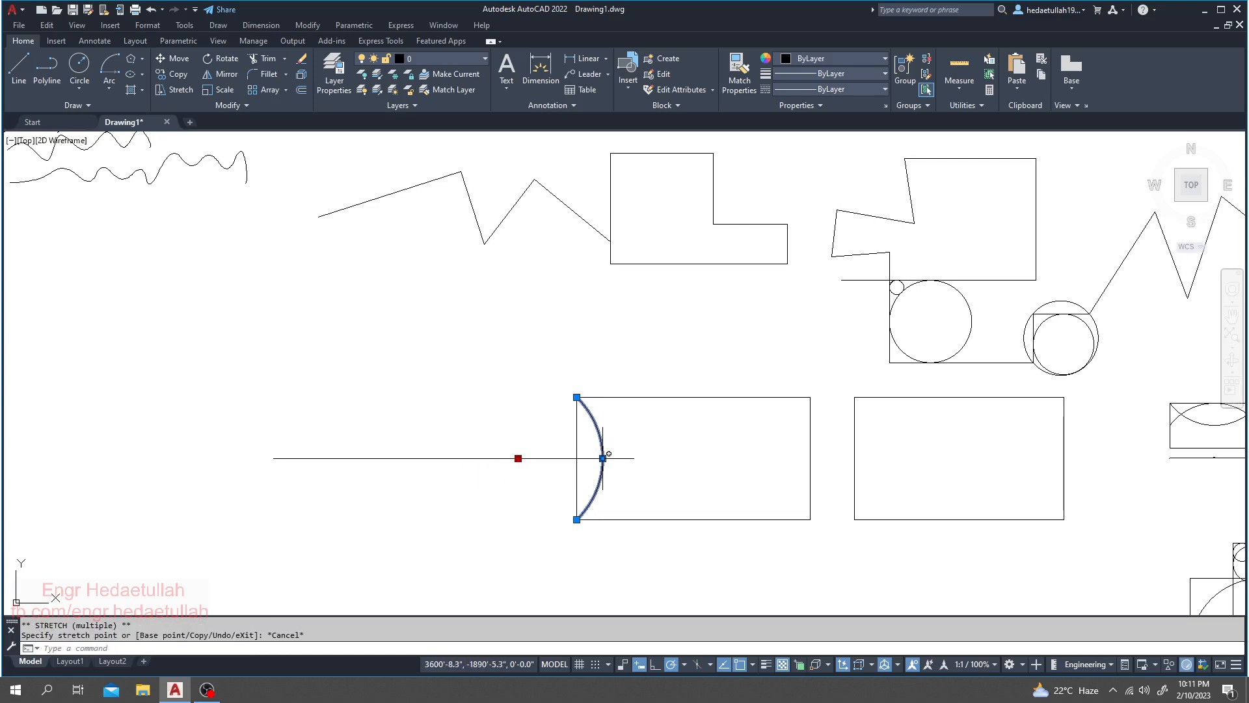
{"action": "left_click", "coordinate": [603, 458]}
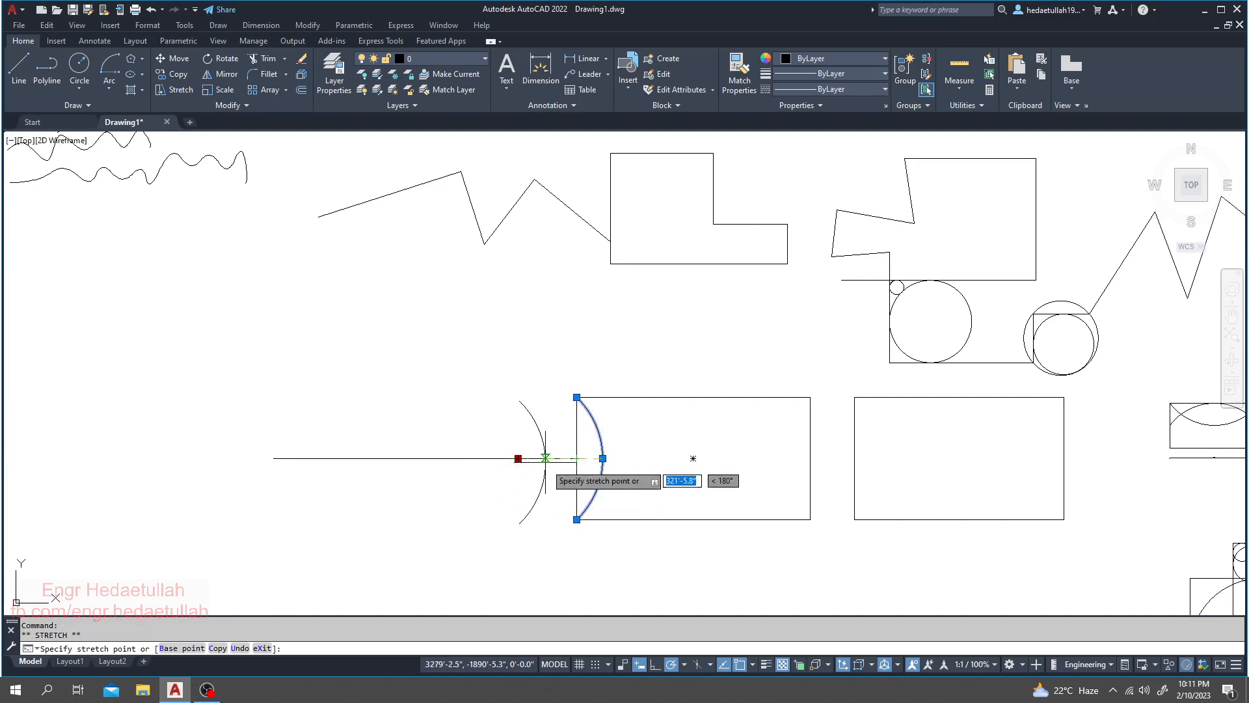
{"action": "key", "text": "Escape"}
{"action": "key", "text": "Escape"}
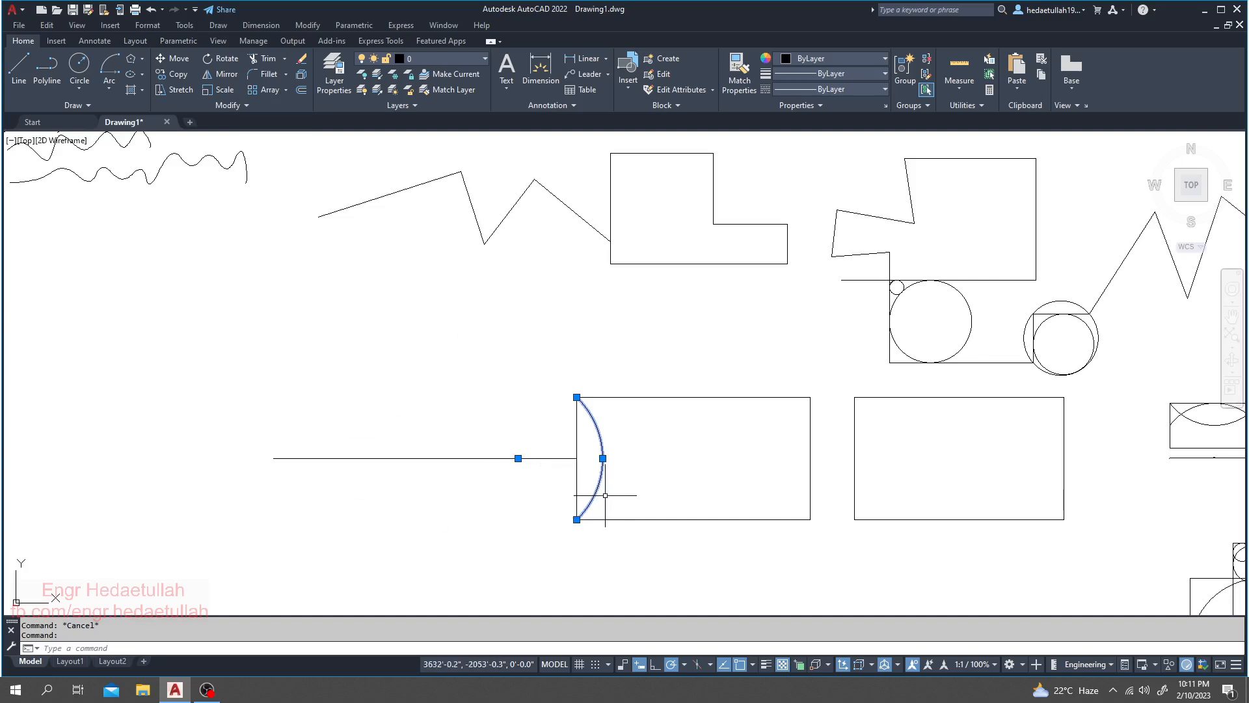
Flatten one of the two overlapping arcs by stretching its midpoint close to the left rectangle's left edge.
{"action": "left_click", "coordinate": [603, 458]}
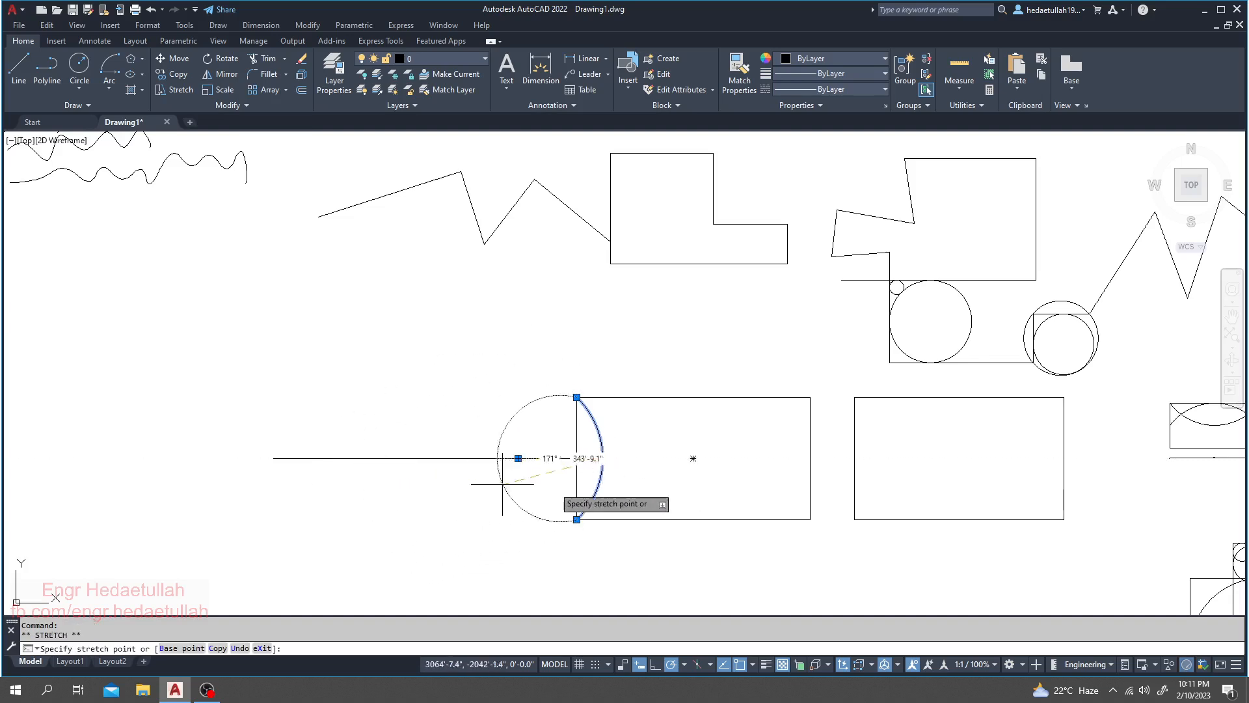
{"action": "left_click", "coordinate": [584, 458]}
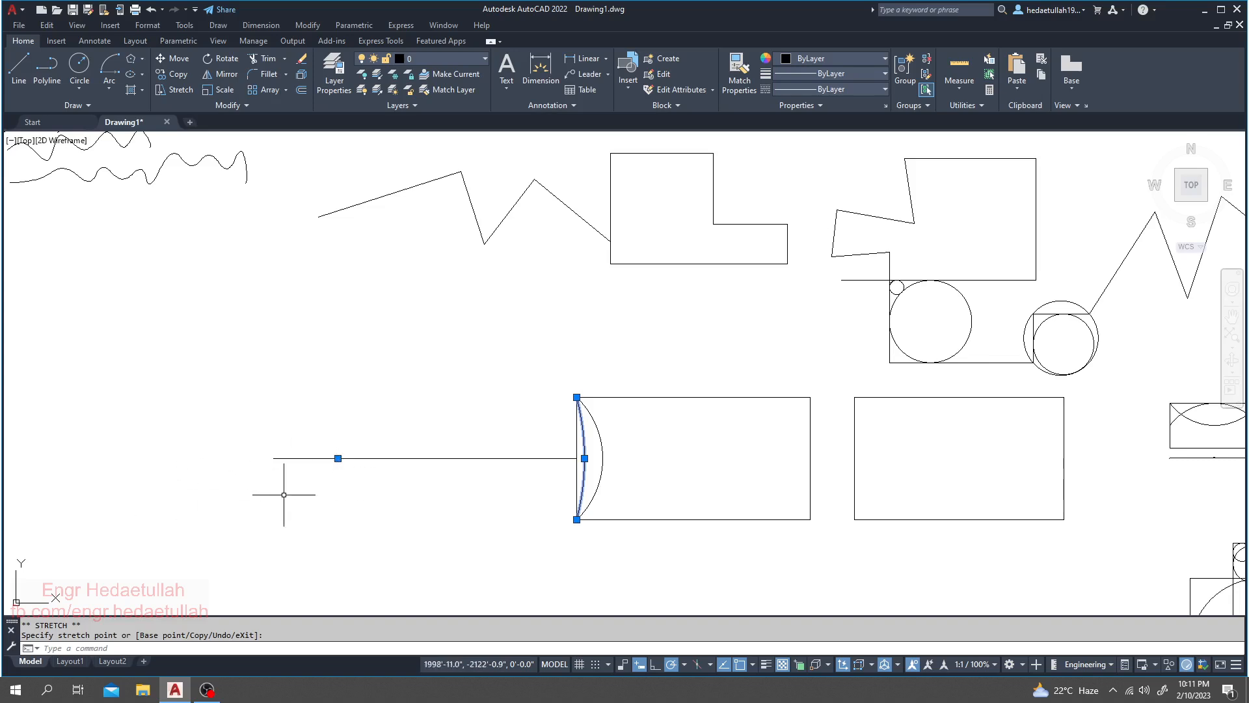
{"action": "key", "text": "Escape"}
{"action": "key", "text": "Escape"}
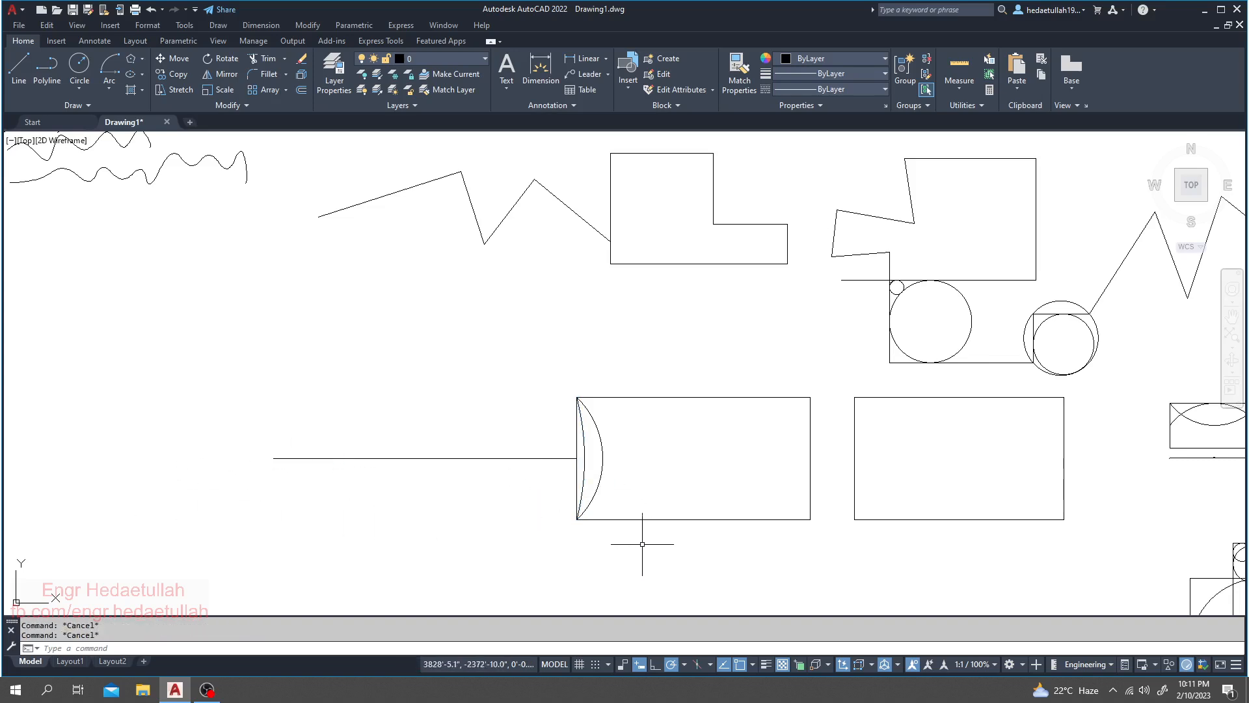
Draw a Start, Center, End arc from the left rectangle's lower-right corner, centred on the rectangle's centre, to its upper-right corner.
{"action": "scroll", "coordinate": [644, 528], "scroll_direction": "down", "scroll_amount": 2}
{"action": "scroll", "coordinate": [664, 489], "scroll_direction": "down", "scroll_amount": 2}
{"action": "middle_click_drag", "start_coordinate": [663, 489], "coordinate": [503, 491]}
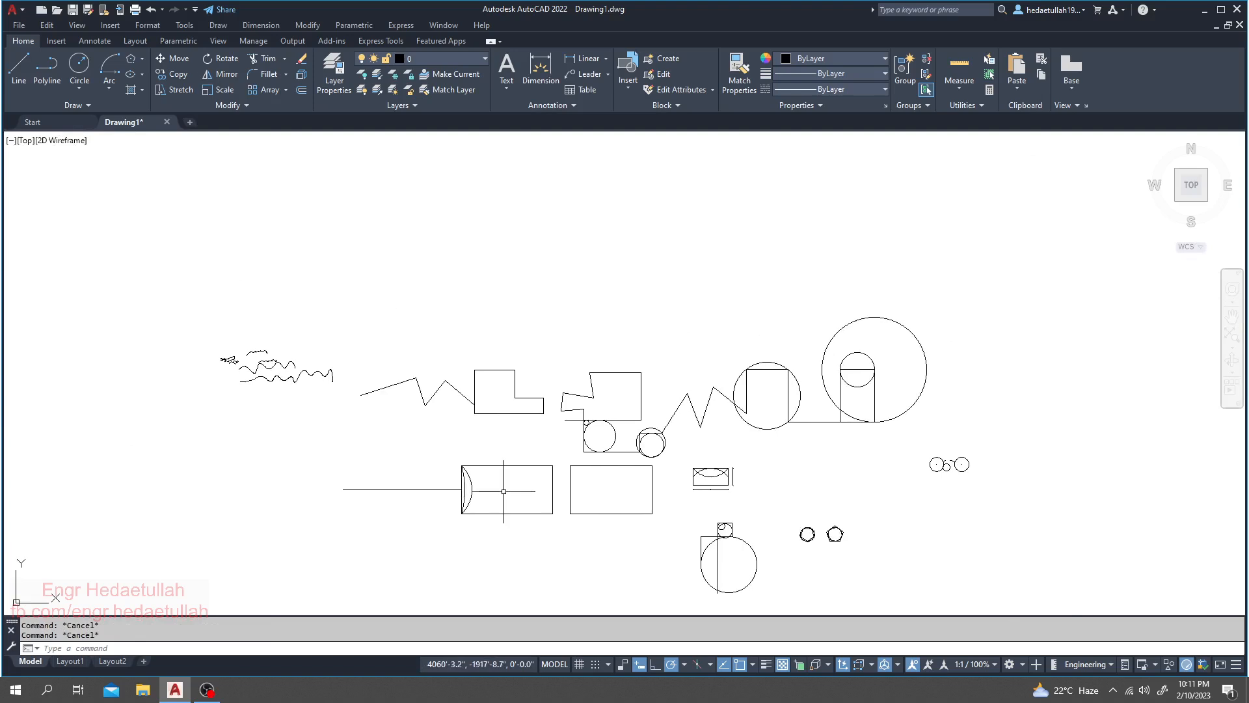
{"action": "left_click", "coordinate": [108, 90]}
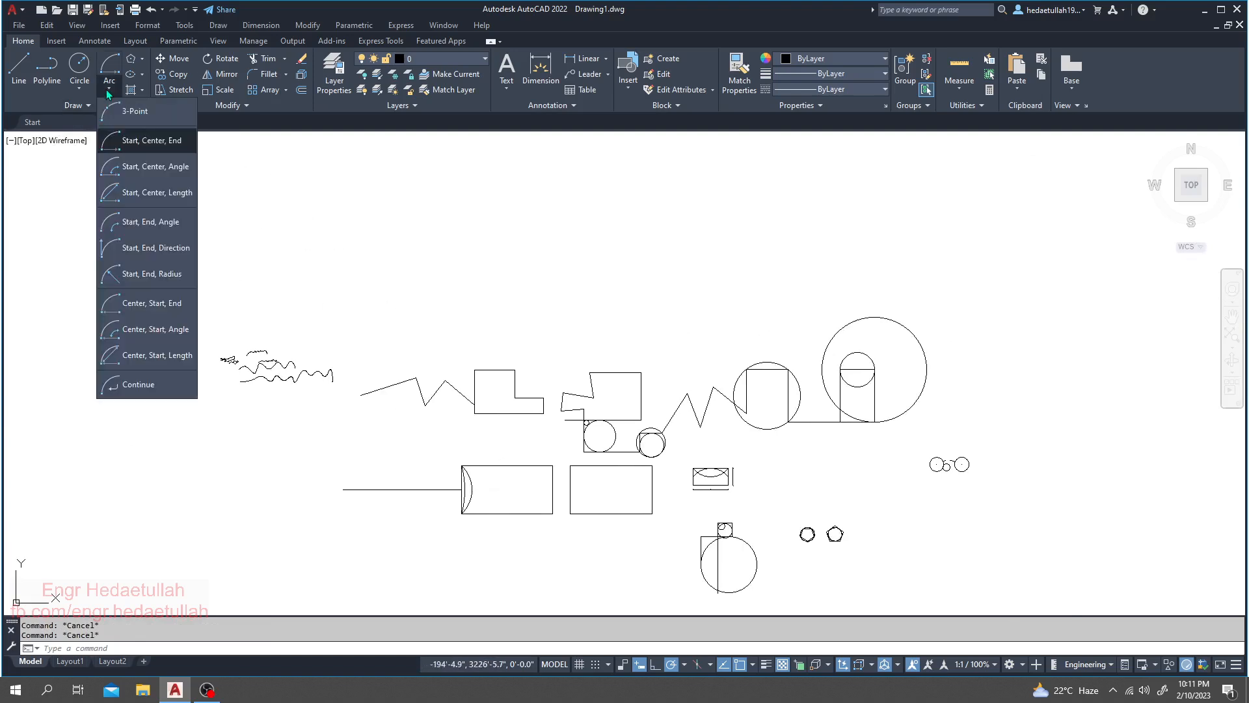
{"action": "left_click", "coordinate": [150, 149]}
{"action": "scroll", "coordinate": [557, 509], "scroll_direction": "up", "scroll_amount": 1}
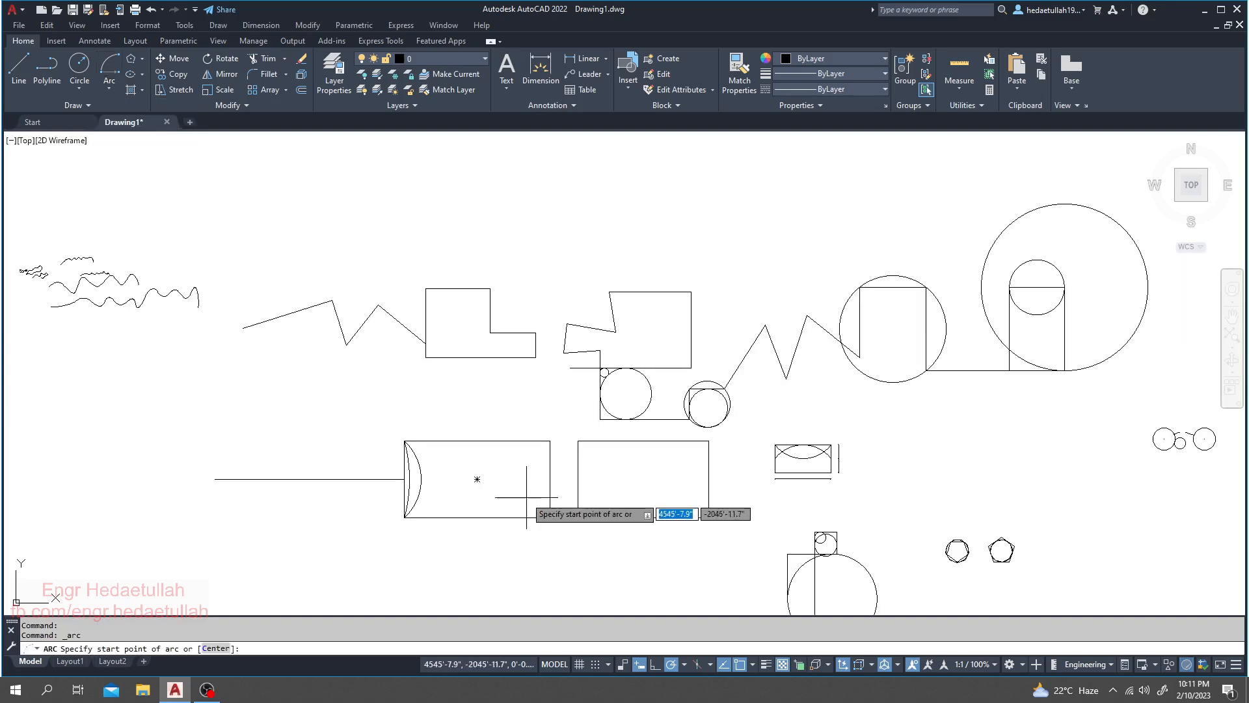
{"action": "scroll", "coordinate": [526, 497], "scroll_direction": "up", "scroll_amount": 2}
{"action": "middle_click_drag", "start_coordinate": [528, 489], "coordinate": [506, 484]}
{"action": "scroll", "coordinate": [507, 484], "scroll_direction": "down", "scroll_amount": 2}
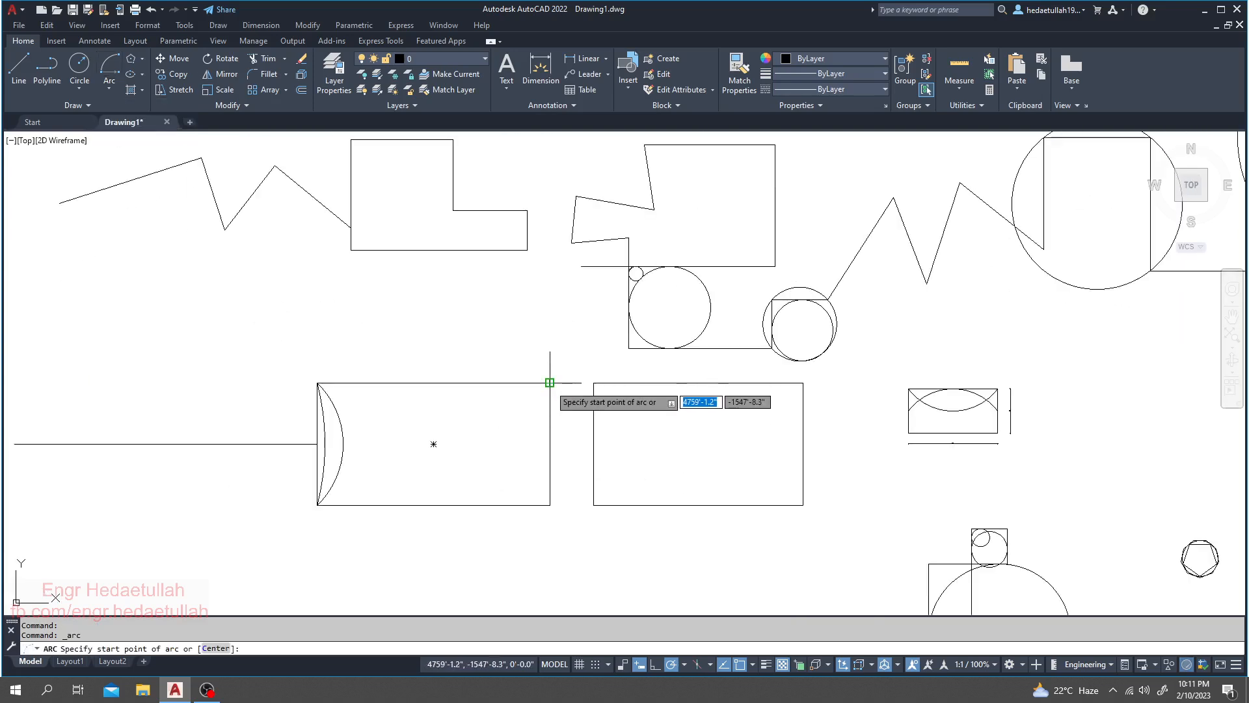
{"action": "left_click", "coordinate": [550, 504]}
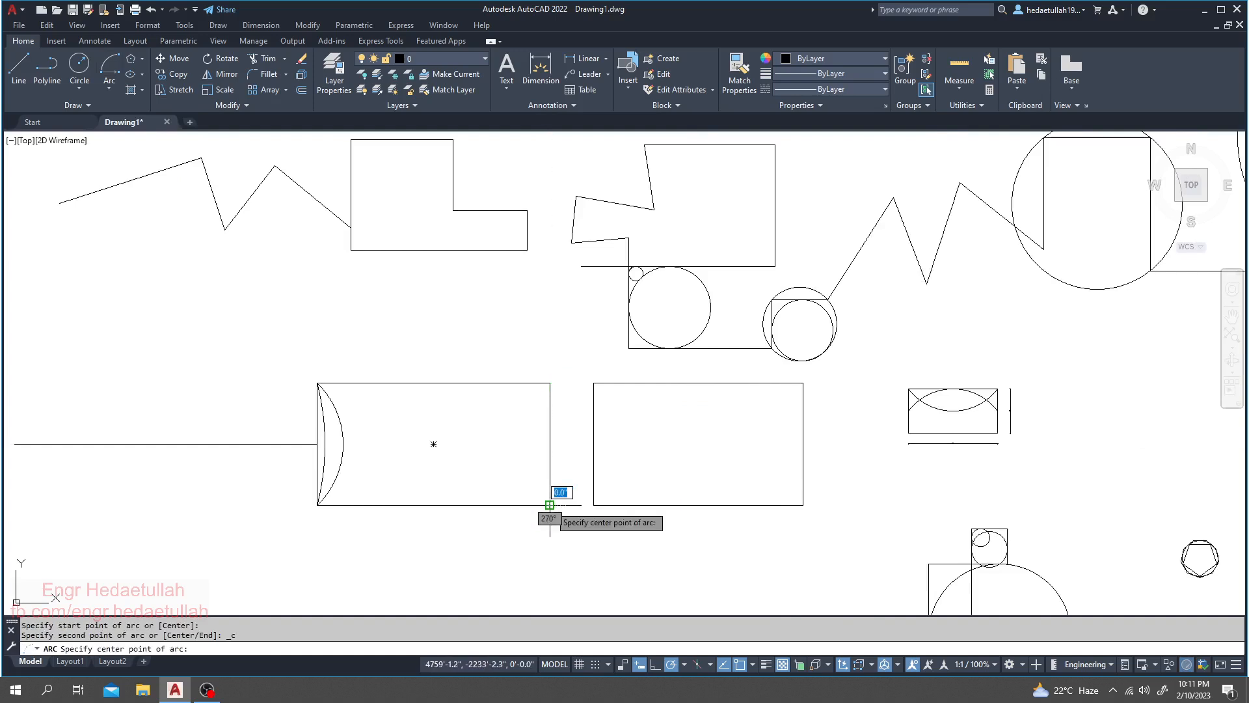
{"action": "left_click", "coordinate": [433, 444]}
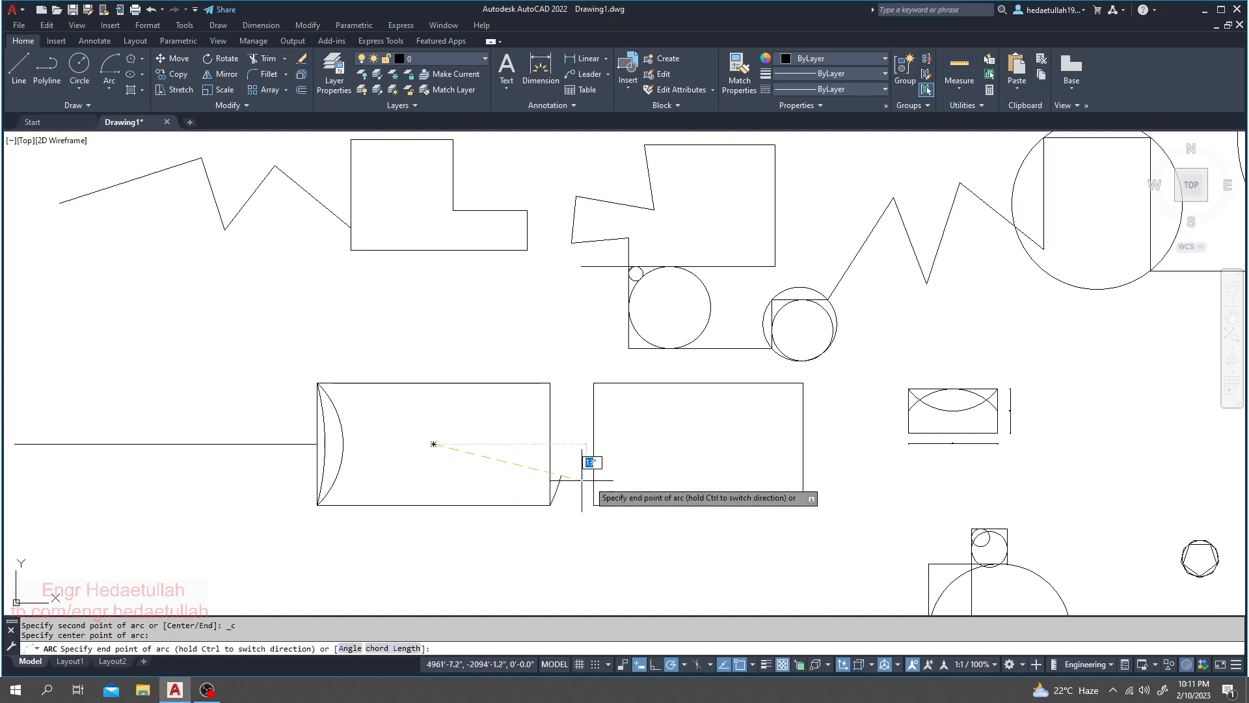
{"action": "left_click", "coordinate": [549, 383]}
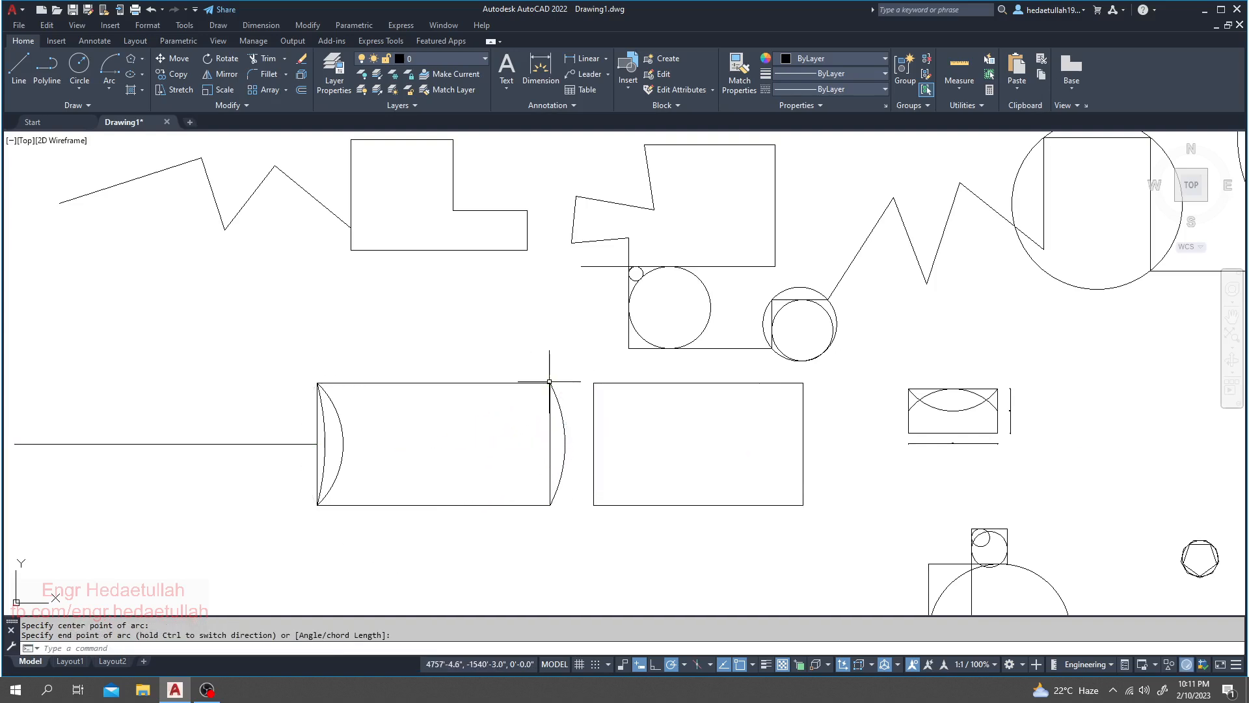
{"action": "scroll", "coordinate": [473, 483], "scroll_direction": "down", "scroll_amount": 3}
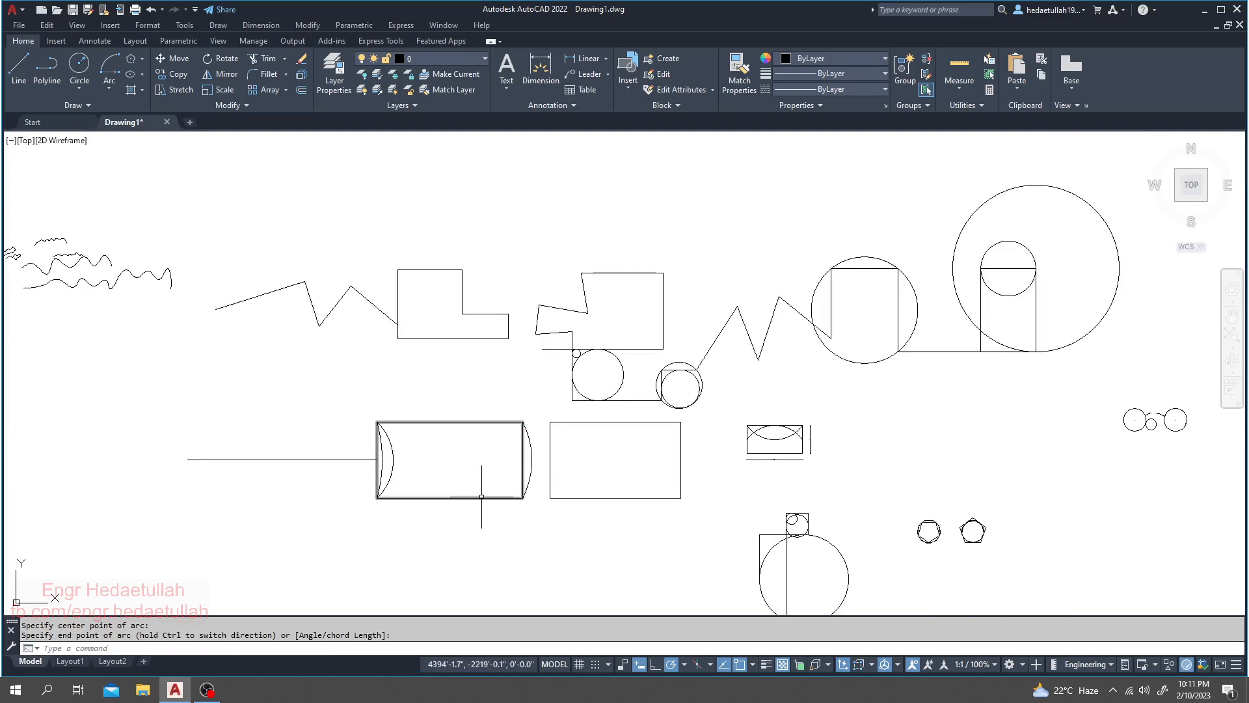
{"action": "middle_click_drag", "start_coordinate": [491, 519], "coordinate": [534, 505]}
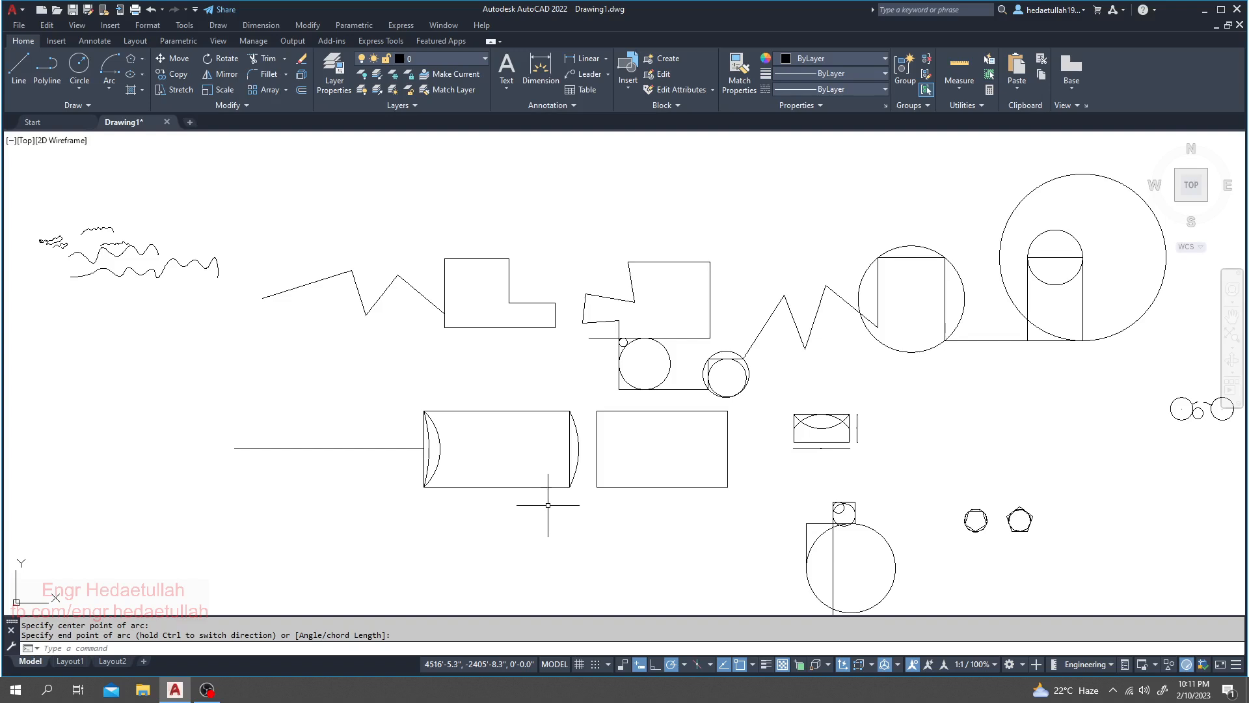
{"action": "scroll", "coordinate": [548, 504], "scroll_direction": "up", "scroll_amount": 2}
{"action": "left_click", "coordinate": [576, 479]}
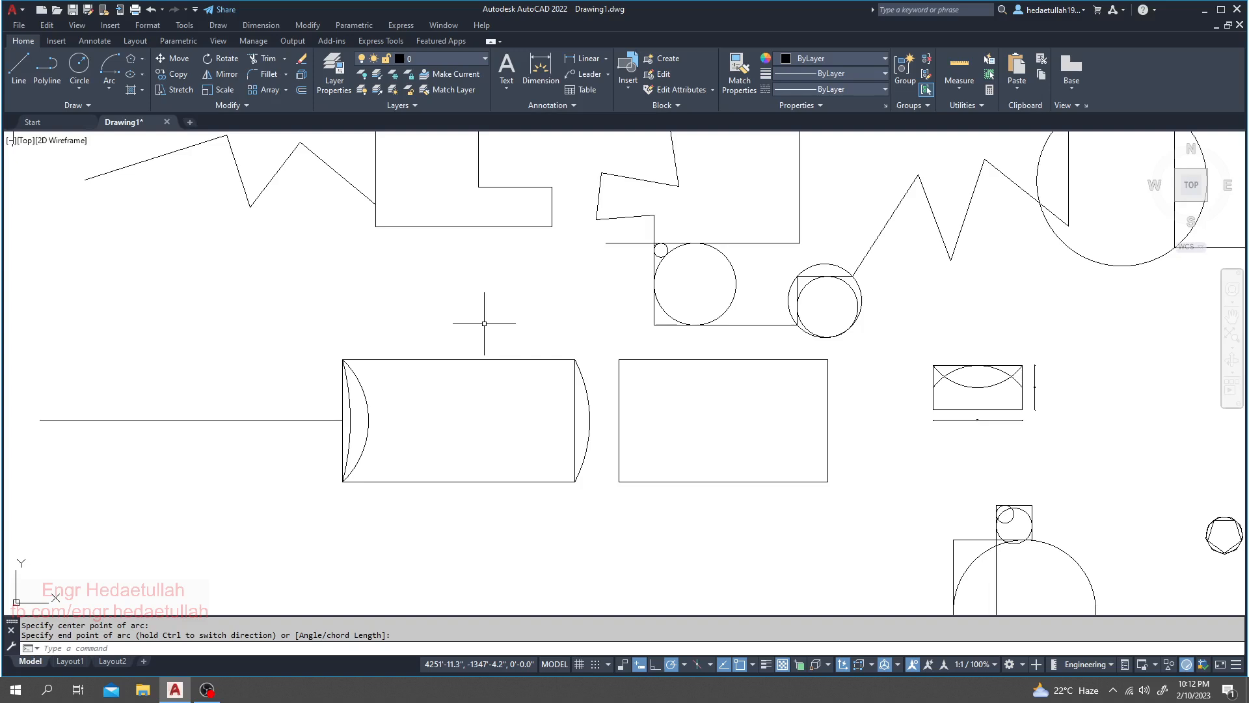
{"action": "middle_click_drag", "start_coordinate": [515, 394], "coordinate": [508, 393]}
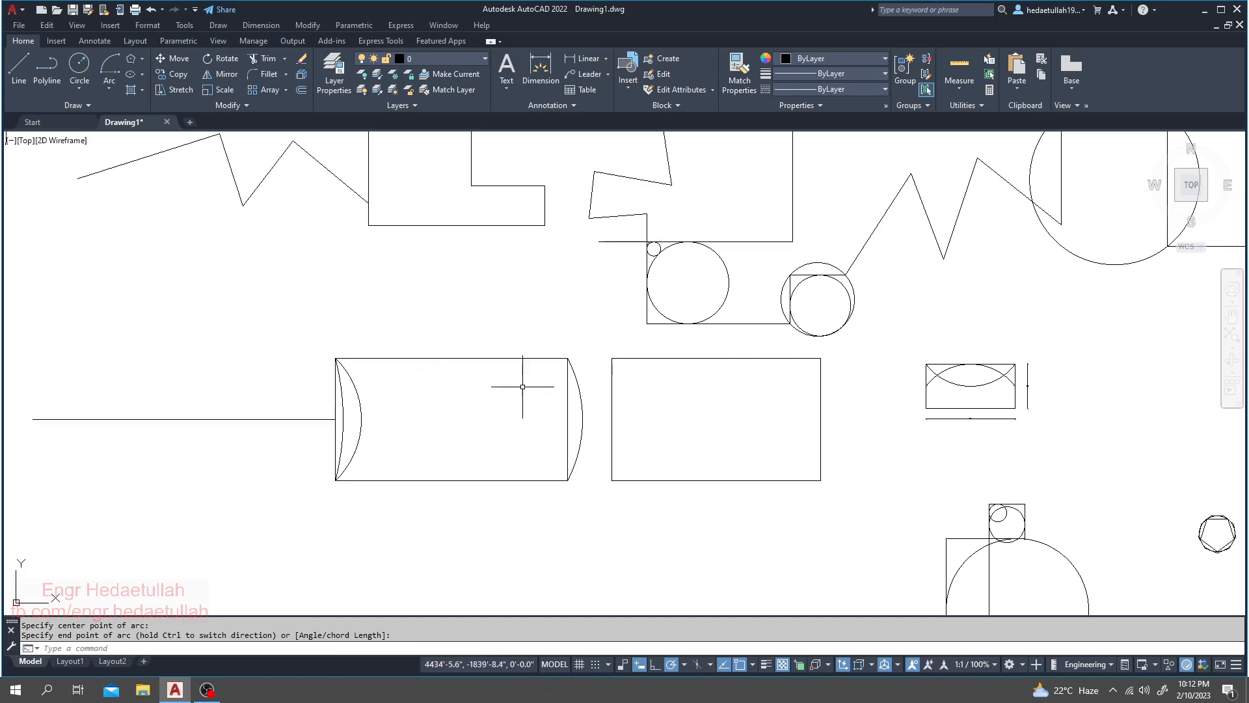
Erase both arcs inside the left rectangle along its left edge.
{"action": "scroll", "coordinate": [501, 413], "scroll_direction": "down", "scroll_amount": 2}
{"action": "scroll", "coordinate": [413, 419], "scroll_direction": "up", "scroll_amount": 4}
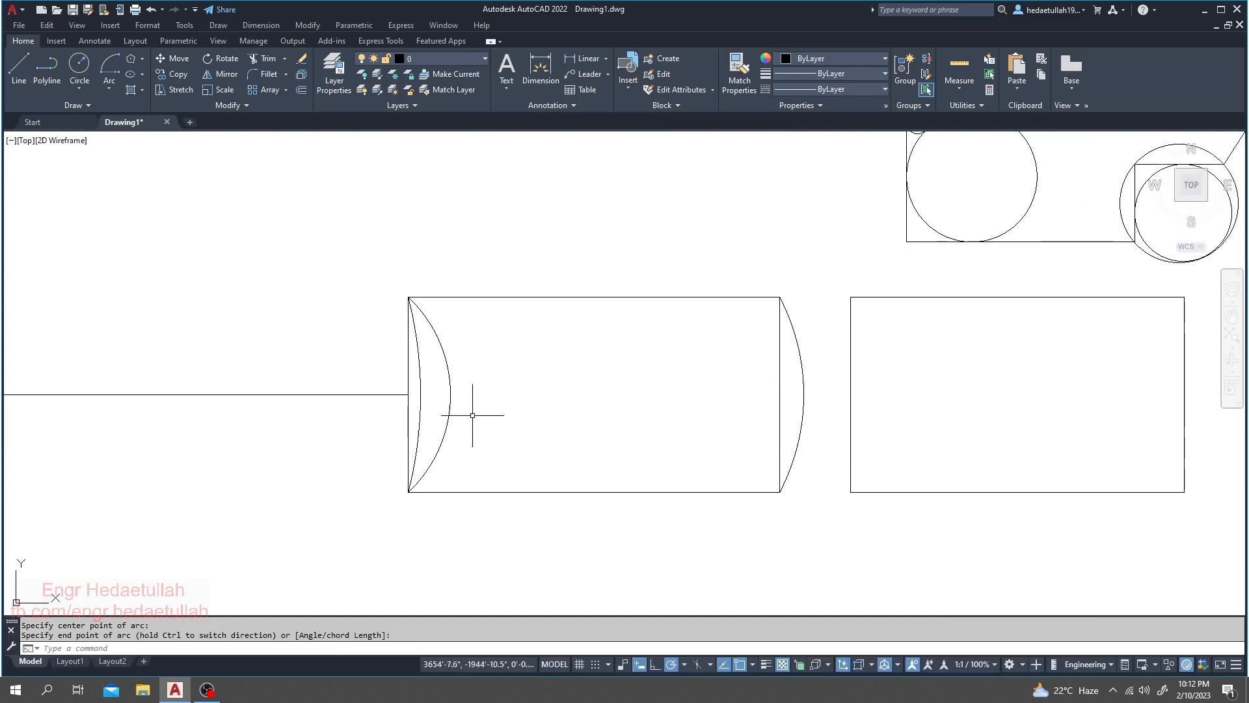
{"action": "left_click_drag", "start_coordinate": [498, 406], "coordinate": [418, 406]}
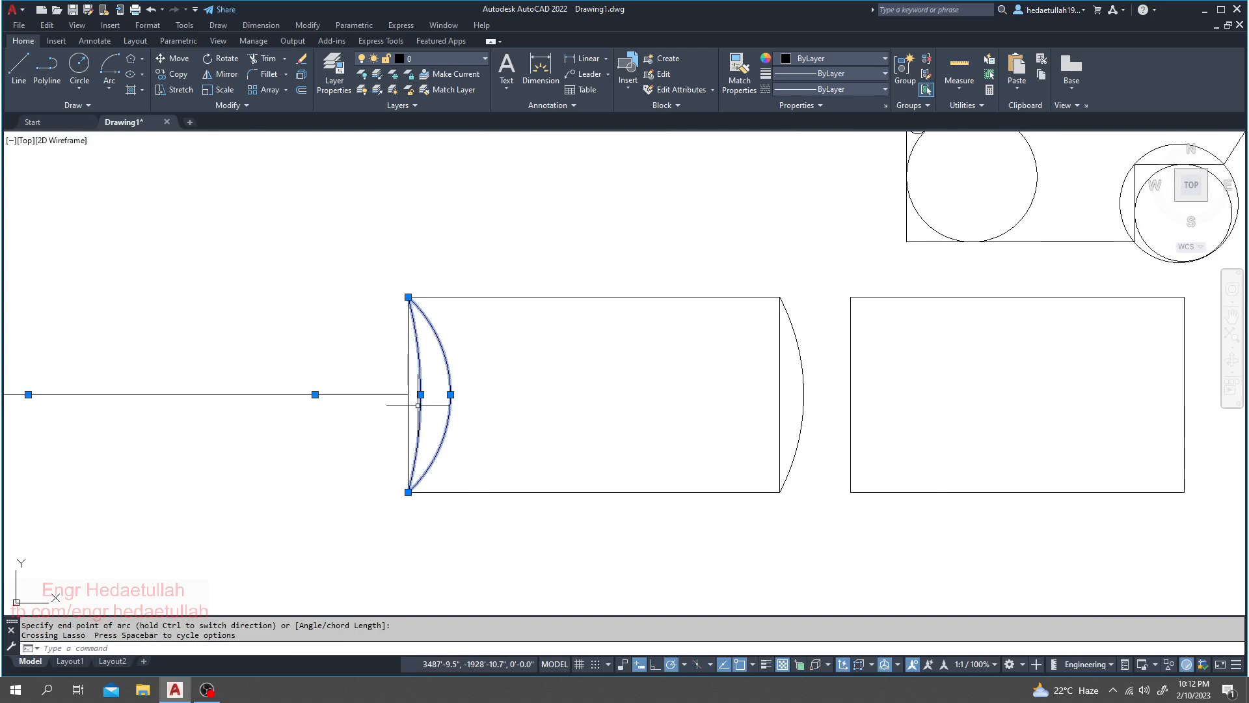
{"action": "key", "text": "Delete"}
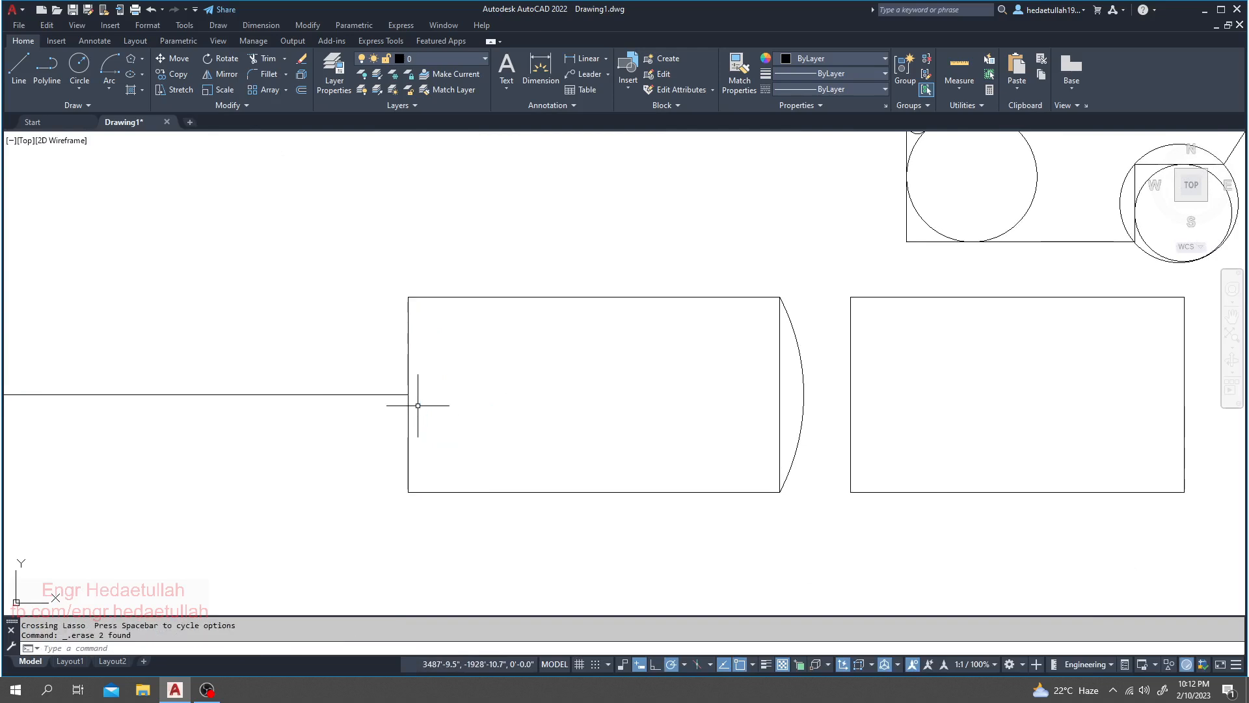
Draw a Start, Center, End arc from the left rectangle's lower-left corner, centred on the horizontal line's far left end, to its upper-left corner.
{"action": "left_click", "coordinate": [109, 88]}
{"action": "left_click", "coordinate": [144, 150]}
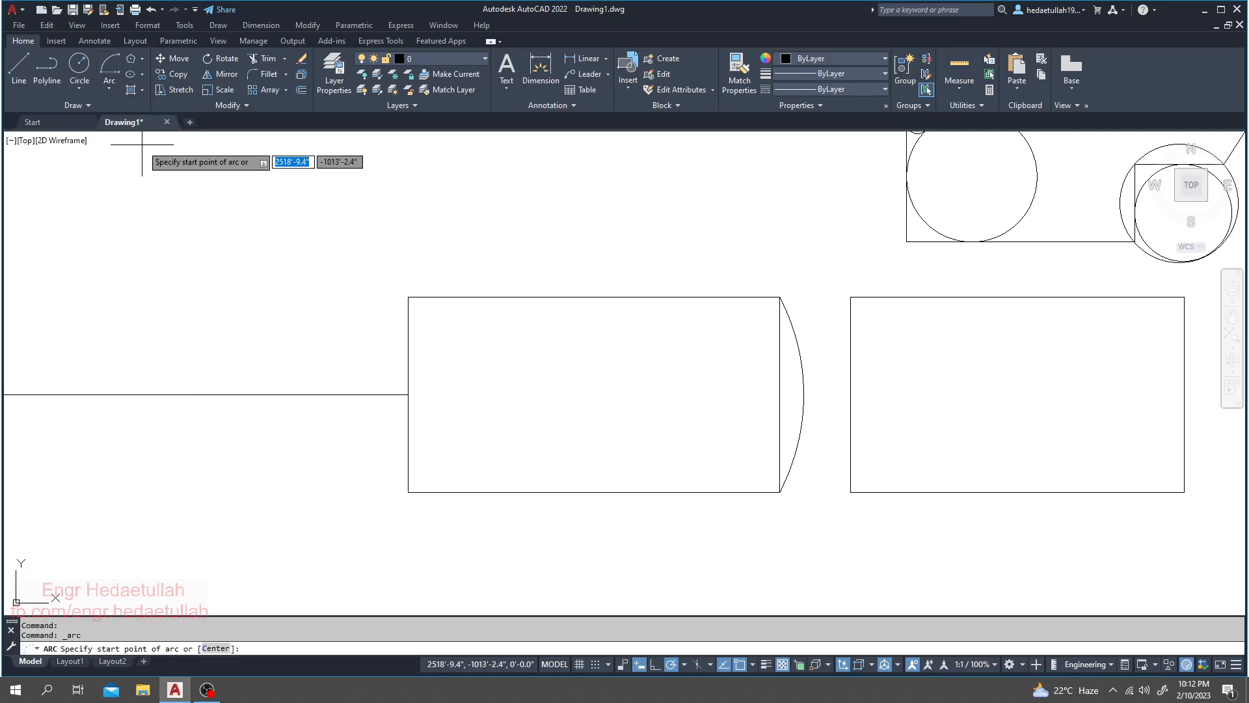
{"action": "middle_click_drag", "start_coordinate": [240, 312], "coordinate": [471, 294]}
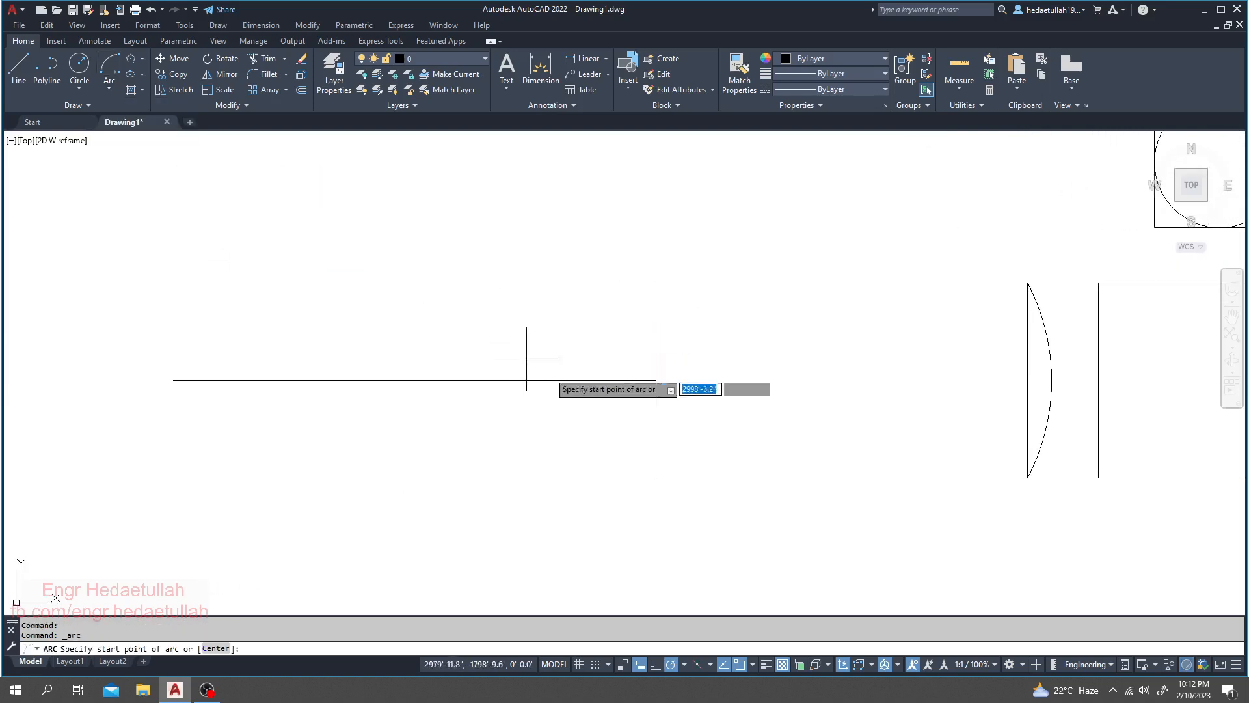
{"action": "left_click", "coordinate": [656, 478]}
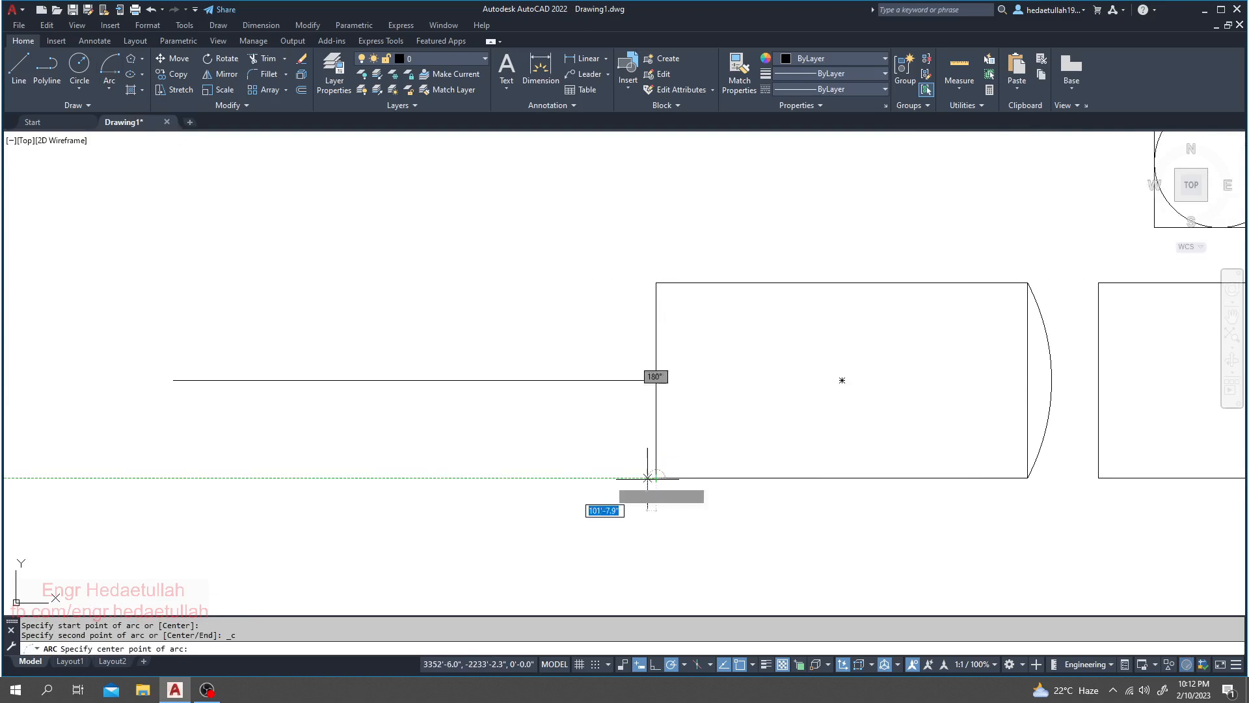
{"action": "left_click", "coordinate": [173, 379]}
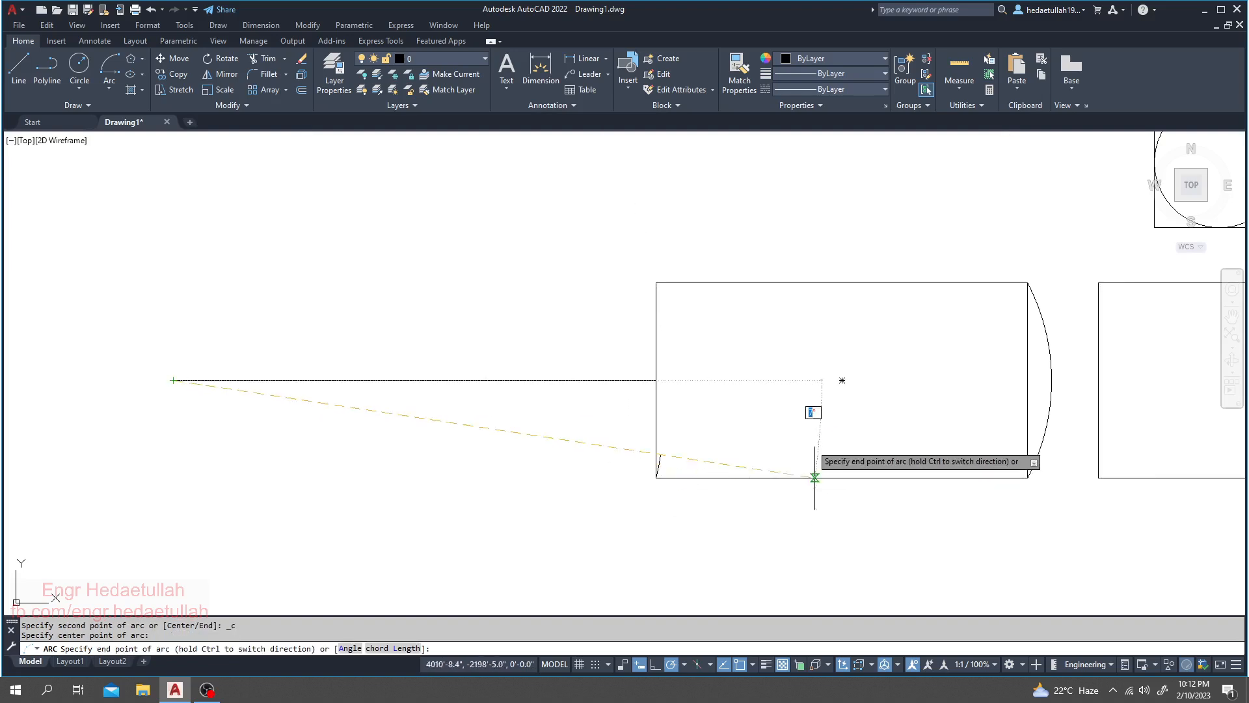
{"action": "left_click", "coordinate": [657, 283]}
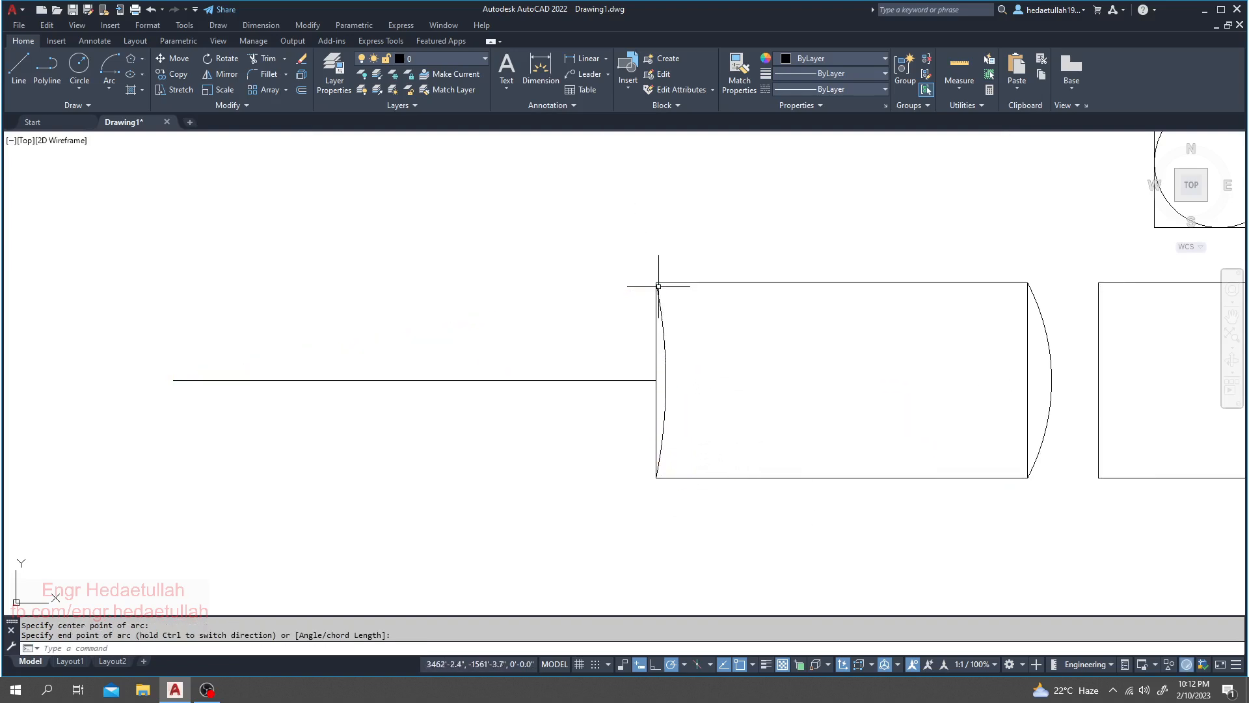
Draw a line from the horizontal line's far left end to the left rectangle's upper-left corner.
{"action": "scroll", "coordinate": [553, 313], "scroll_direction": "down", "scroll_amount": 2}
{"action": "scroll", "coordinate": [624, 352], "scroll_direction": "up", "scroll_amount": 4}
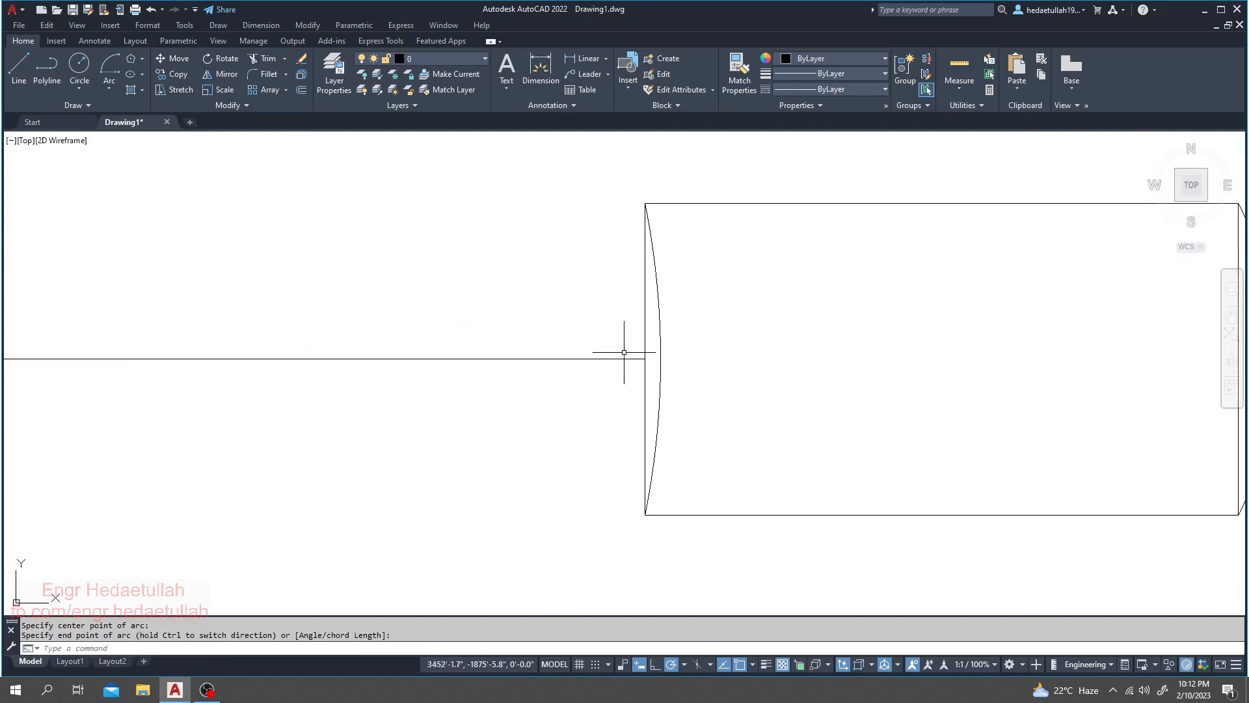
{"action": "scroll", "coordinate": [658, 349], "scroll_direction": "down", "scroll_amount": 2}
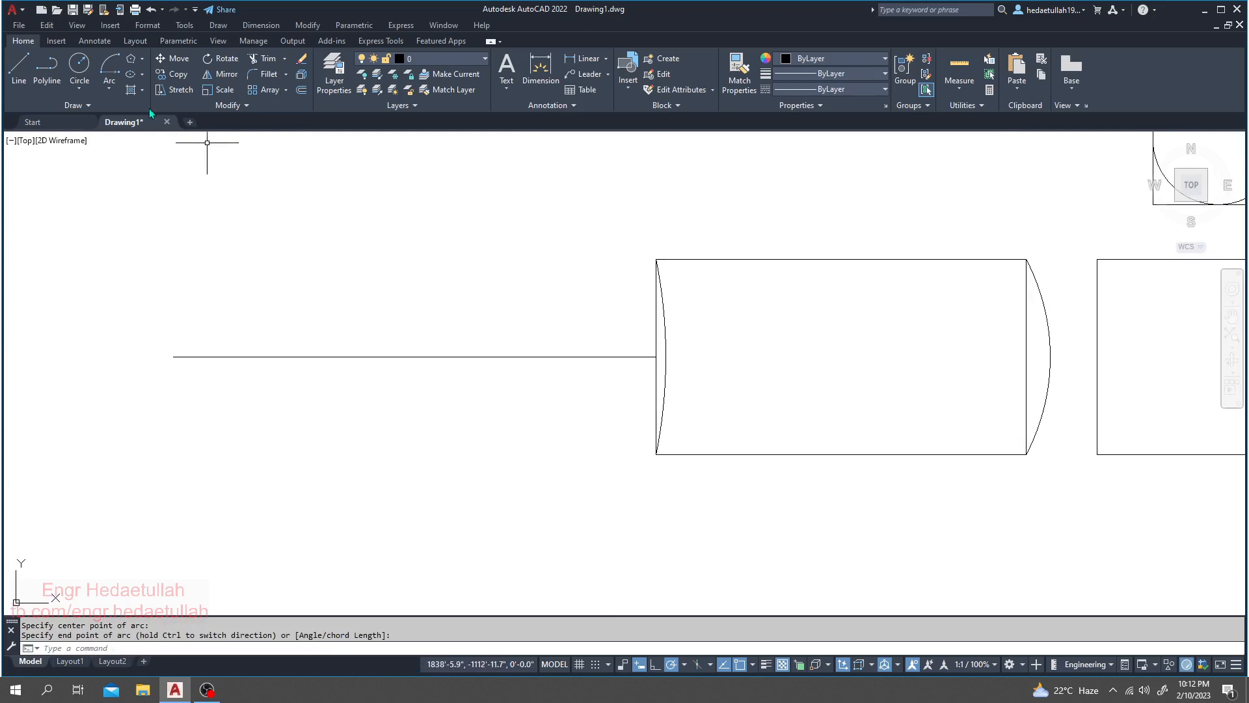
{"action": "left_click", "coordinate": [26, 75]}
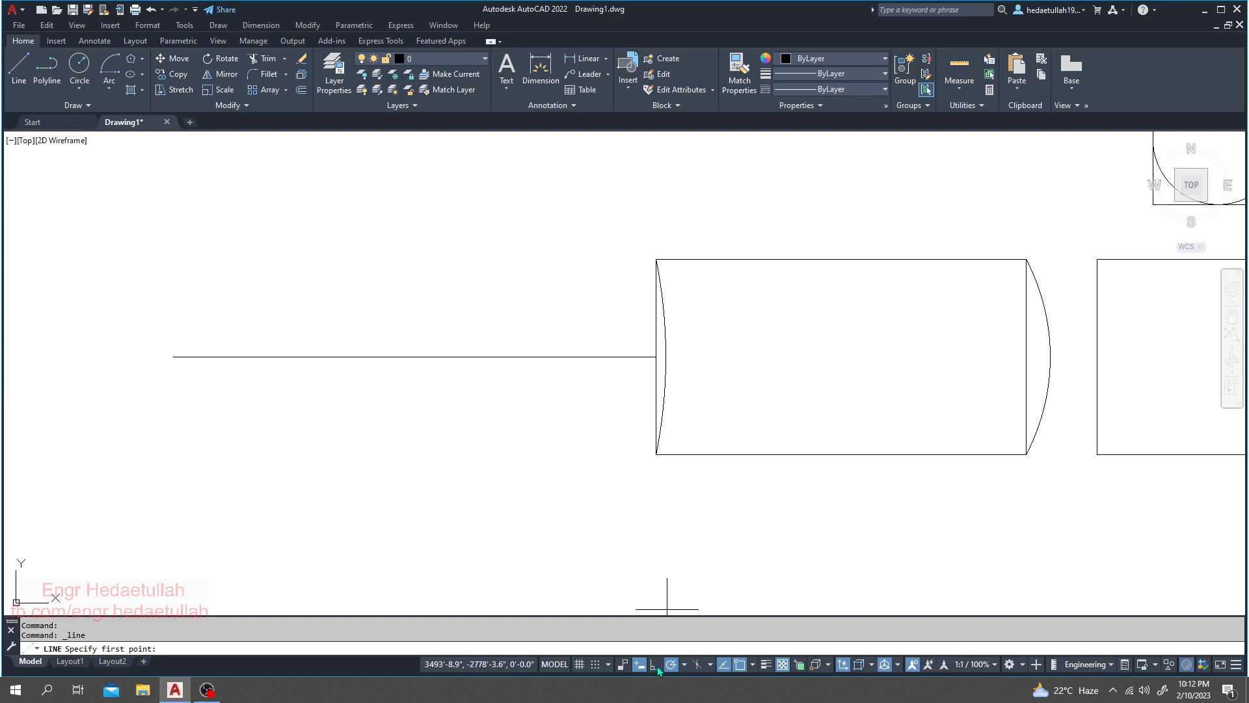
{"action": "left_click", "coordinate": [173, 356]}
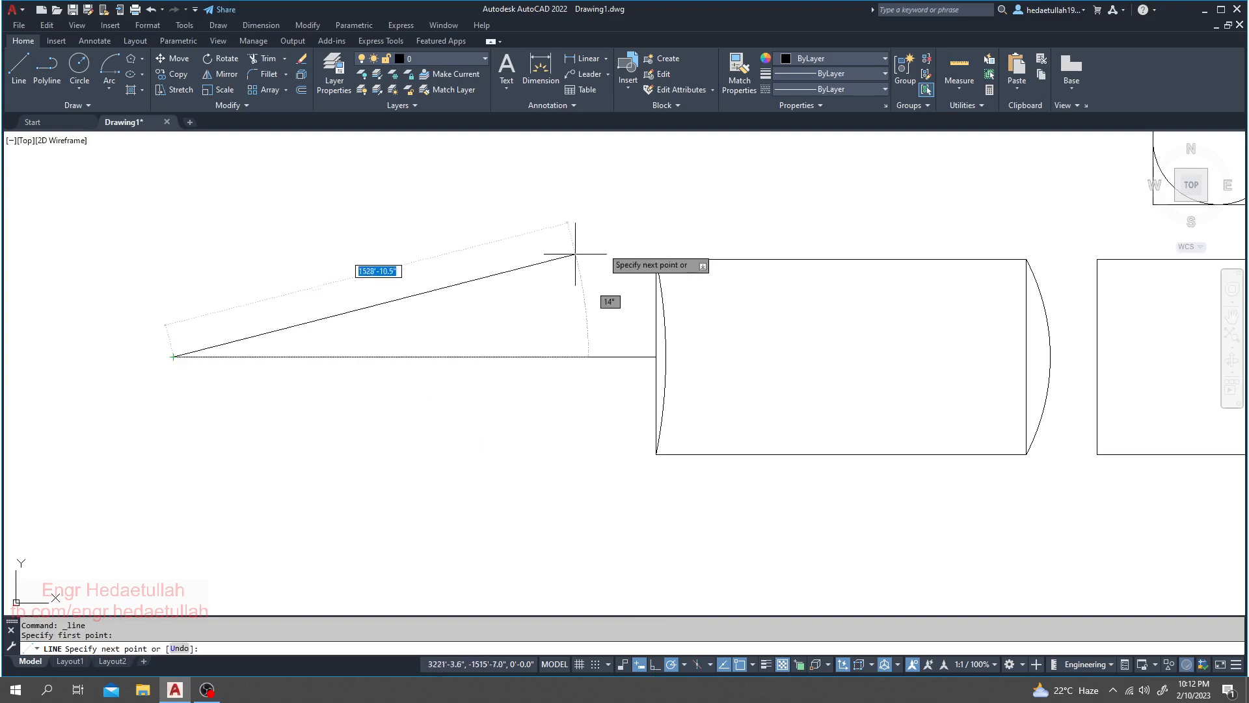
{"action": "left_click", "coordinate": [656, 260]}
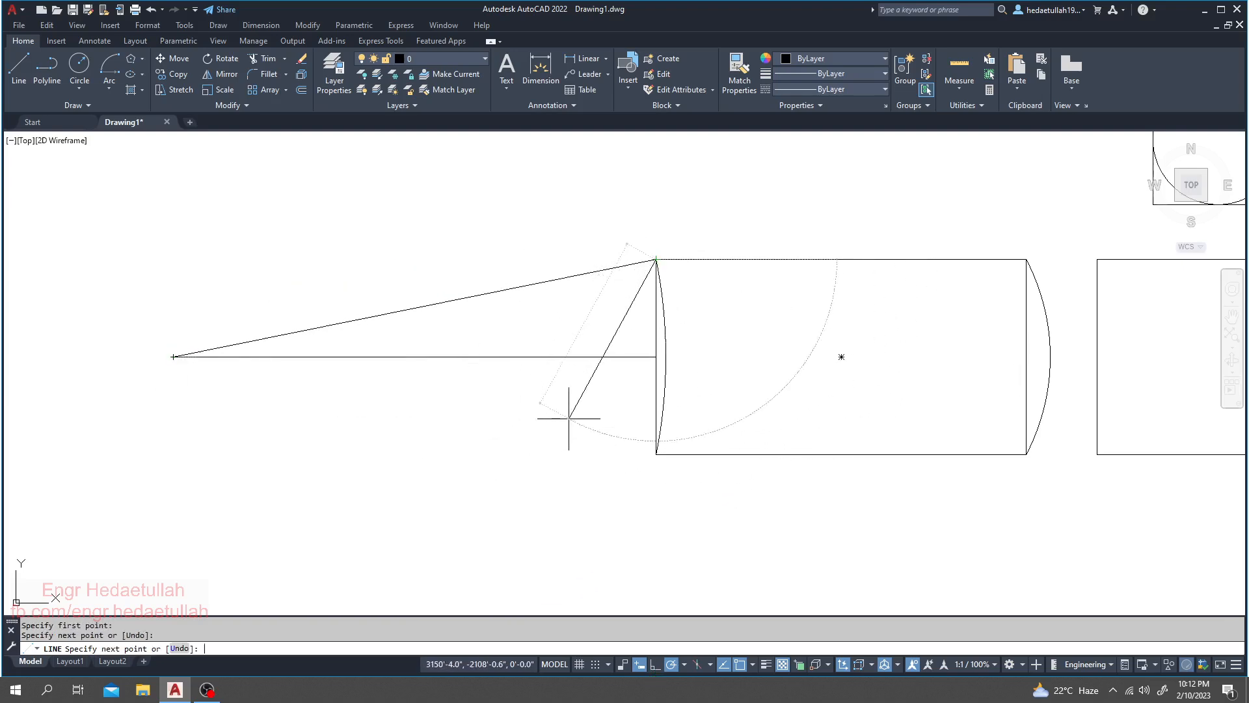
{"action": "key", "text": "Return"}
Draw a second line from the left rectangle's lower-left corner to the far left end of the horizontal line.
{"action": "key", "text": "Return"}
{"action": "left_click", "coordinate": [656, 453]}
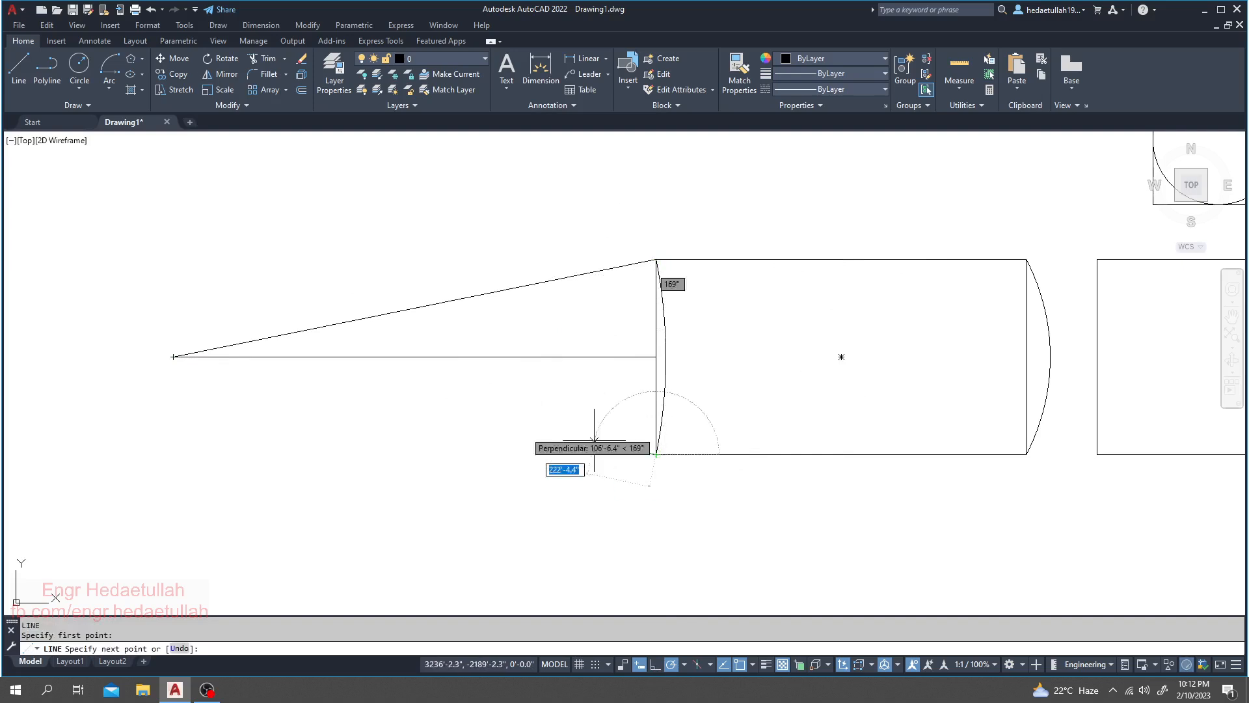
{"action": "left_click", "coordinate": [174, 356]}
{"action": "key", "text": "Return"}
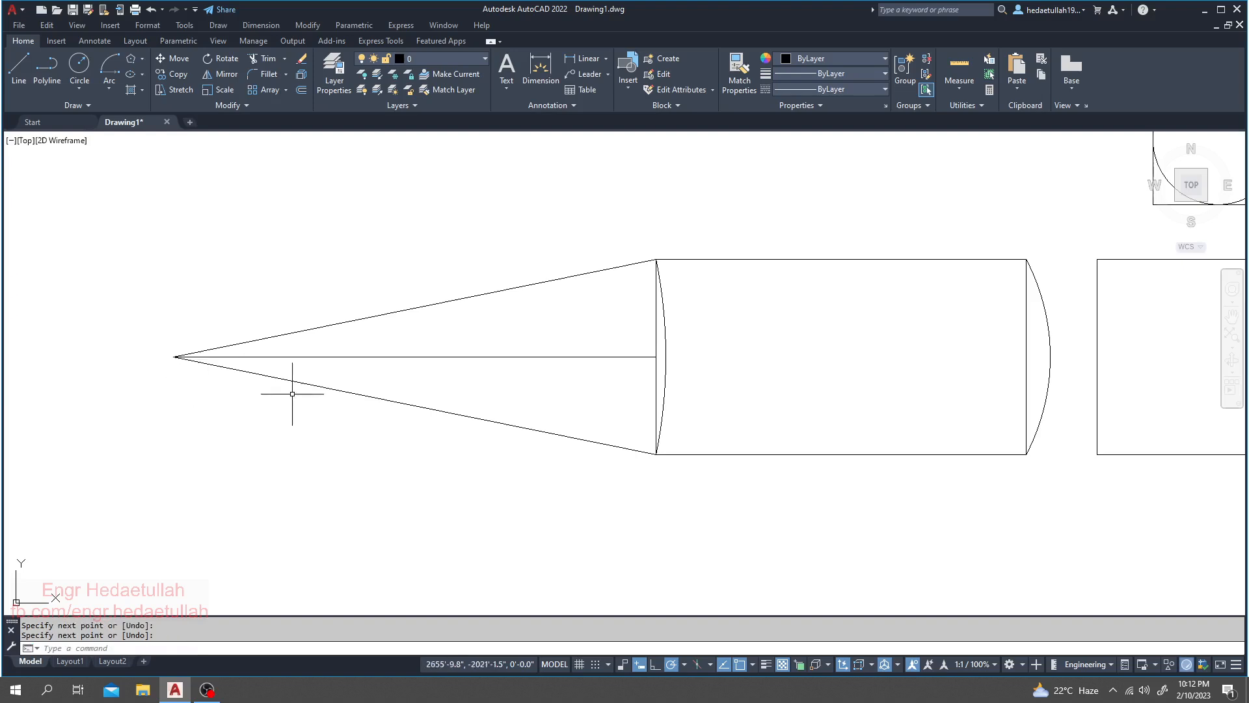
Erase the horizontal line between the two sloping lines left of the rectangle.
{"action": "left_click", "coordinate": [529, 353]}
{"action": "key", "text": "Delete"}
{"action": "scroll", "coordinate": [594, 363], "scroll_direction": "down", "scroll_amount": 2}
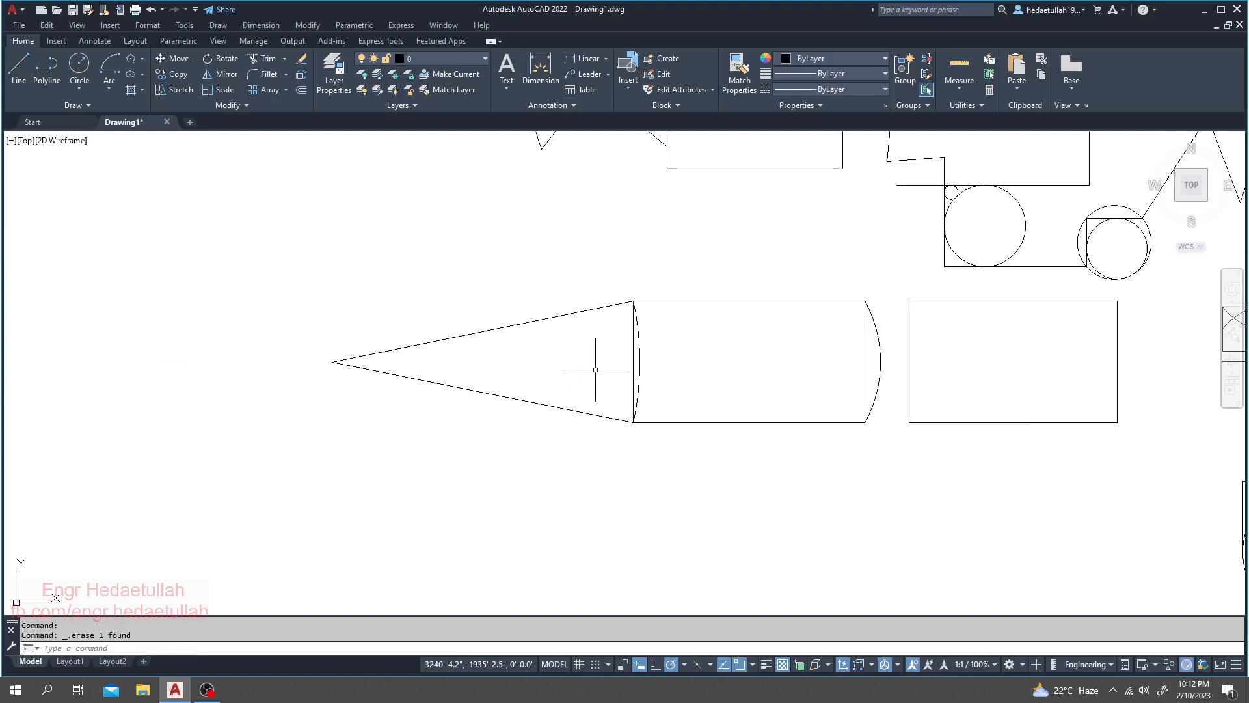
{"action": "scroll", "coordinate": [613, 365], "scroll_direction": "up", "scroll_amount": 4}
{"action": "scroll", "coordinate": [644, 351], "scroll_direction": "down", "scroll_amount": 4}
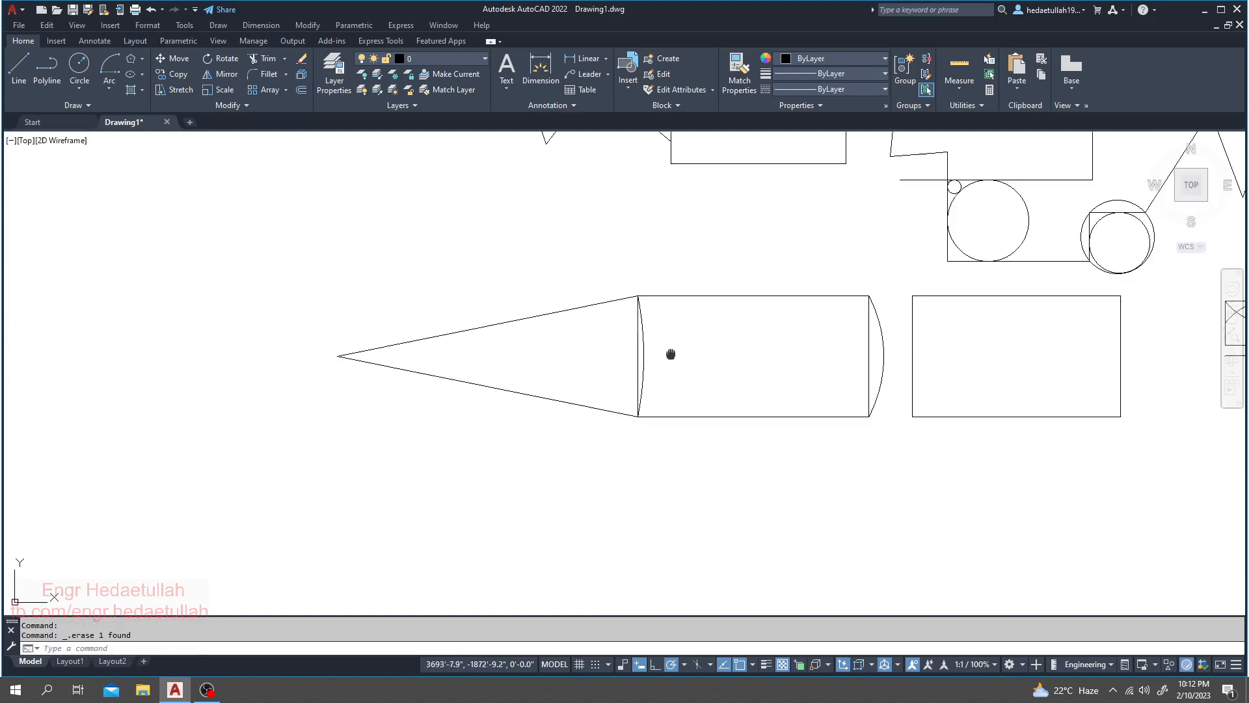
{"action": "mouse_move", "coordinate": [669, 354]}
{"action": "middle_mouse_down"}
{"action": "mouse_move", "coordinate": [609, 360]}
{"action": "mouse_move", "coordinate": [484, 458]}
{"action": "middle_mouse_up"}
{"action": "scroll", "coordinate": [610, 361], "scroll_direction": "down", "scroll_amount": 3}
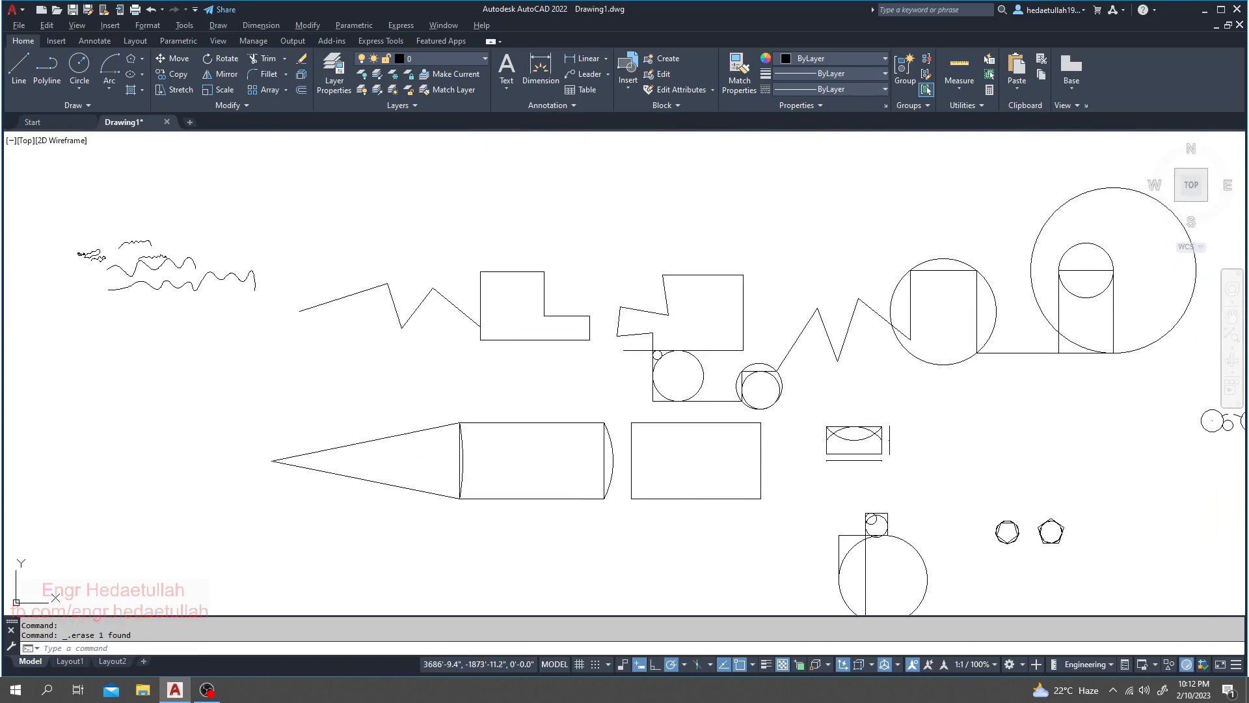